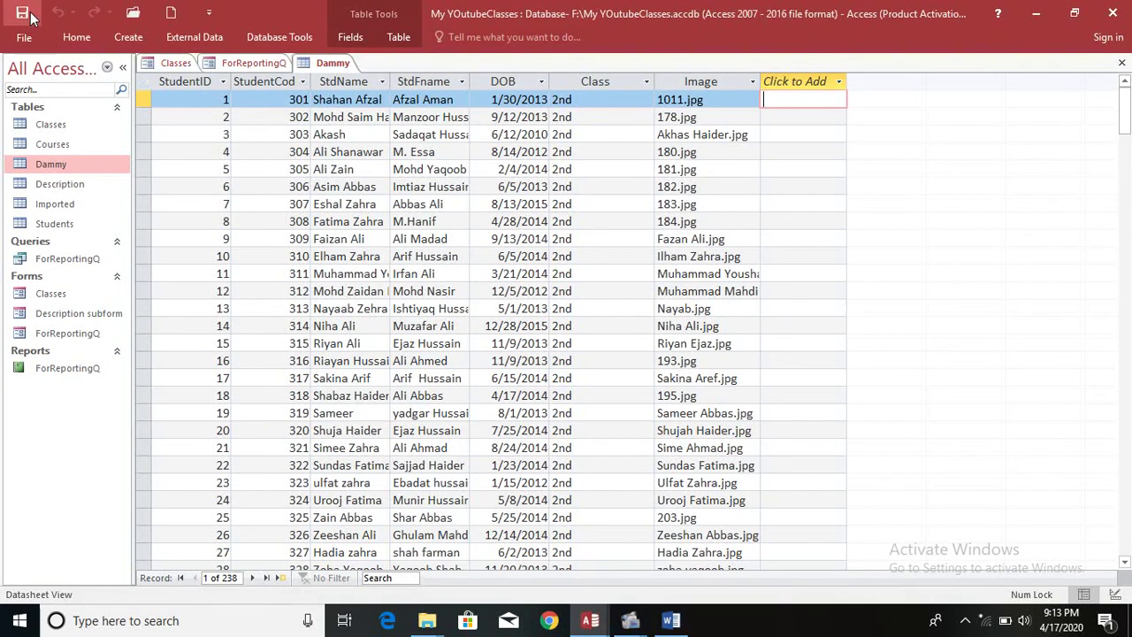
Close the Dammy table and start a new query in Design view.
{"action": "left_click", "coordinate": [1122, 66]}
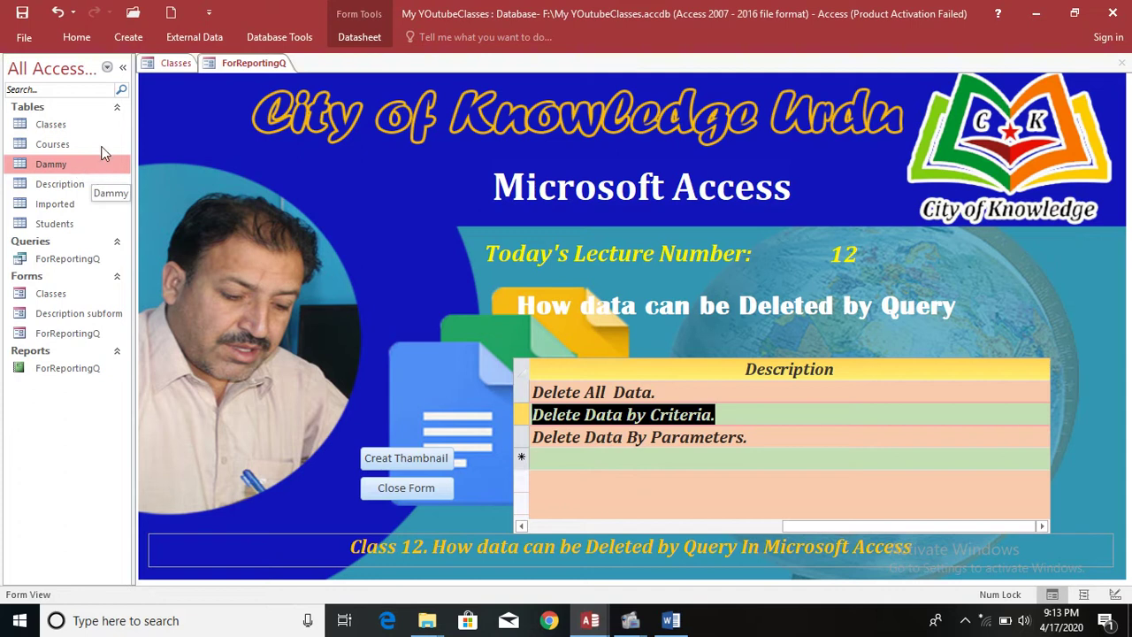
{"action": "left_click", "coordinate": [128, 38]}
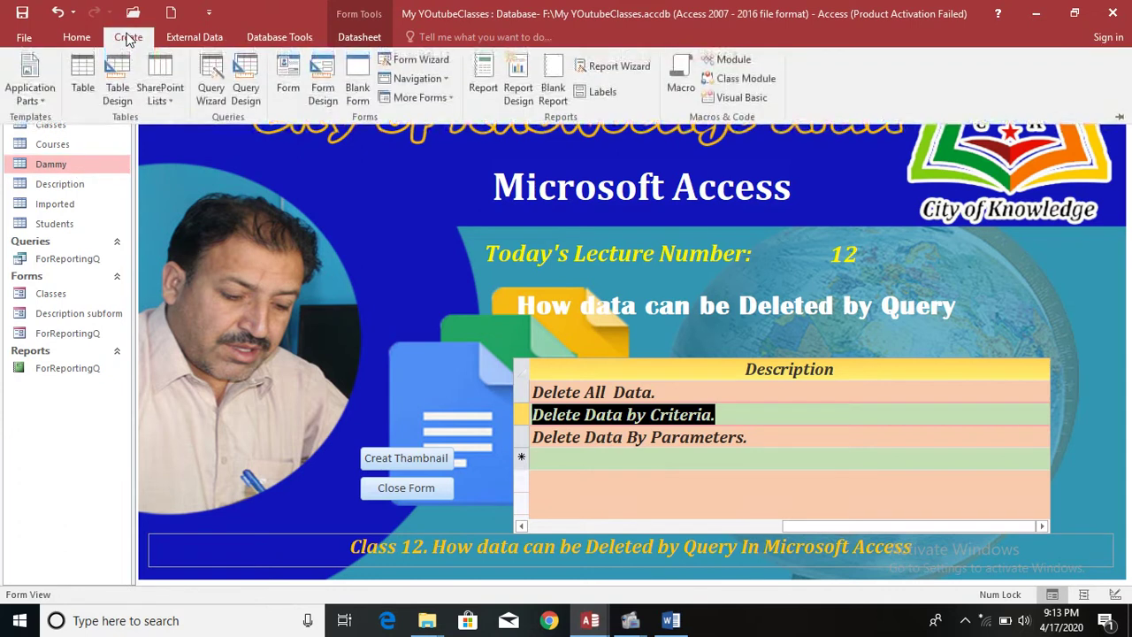
{"action": "left_click", "coordinate": [242, 90]}
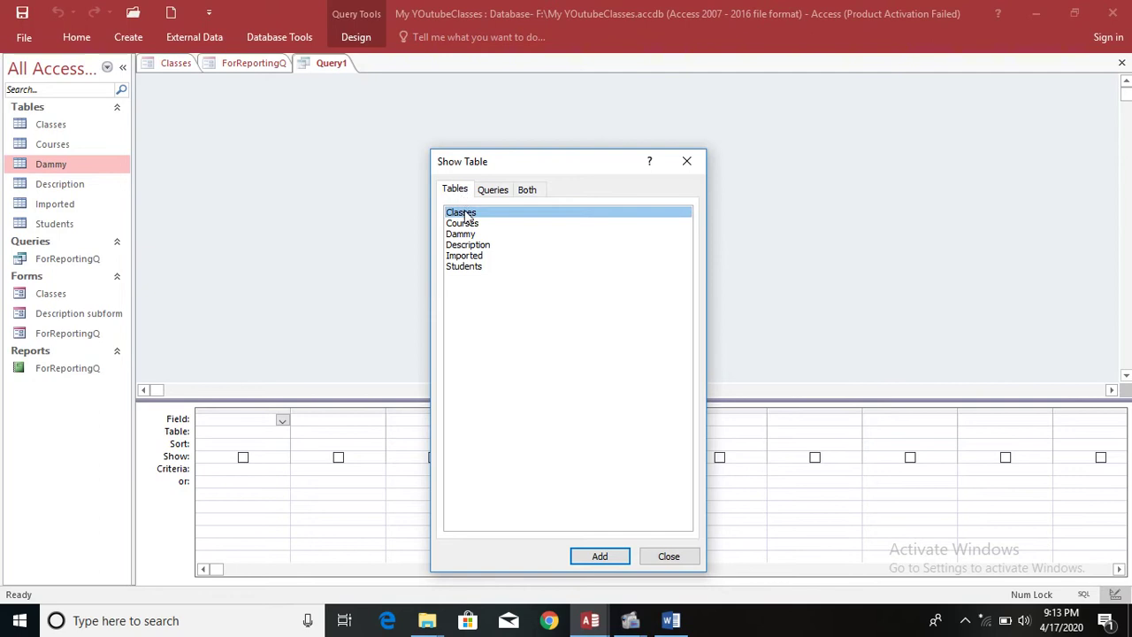
Review which tables and saved queries are available as data sources for the new query.
{"action": "left_click", "coordinate": [503, 190]}
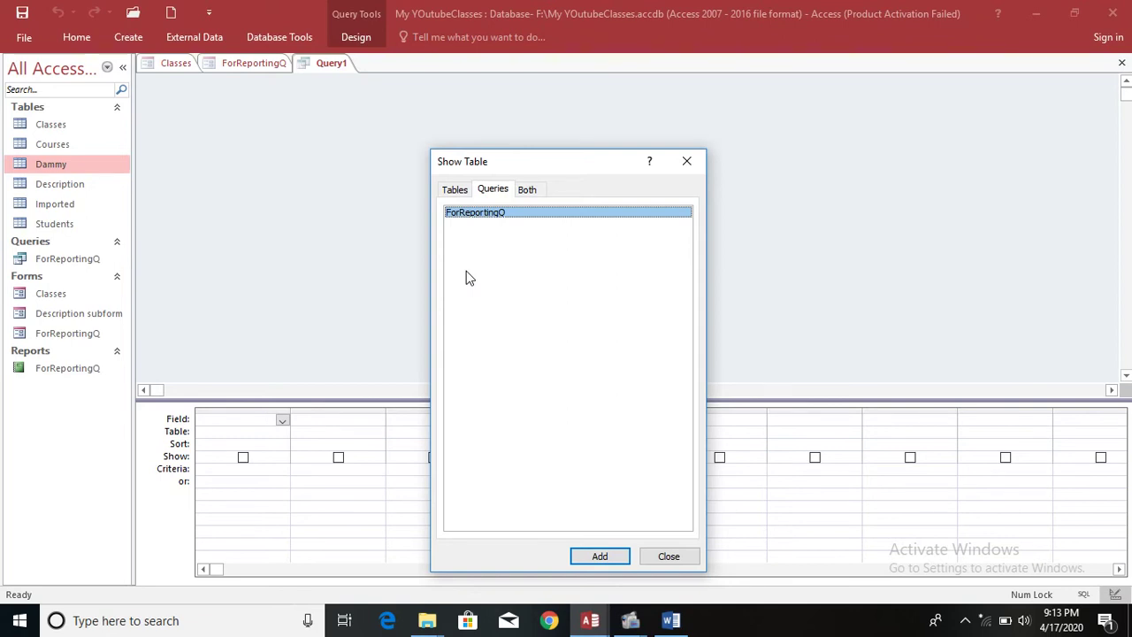
{"action": "left_click", "coordinate": [451, 191]}
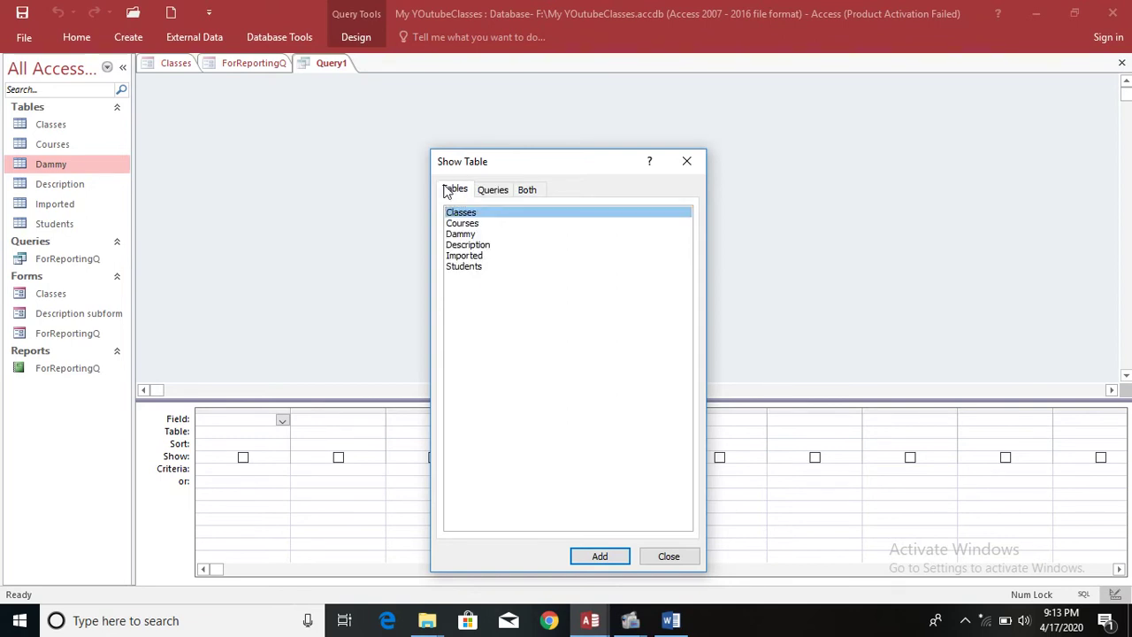
{"action": "left_click", "coordinate": [507, 191]}
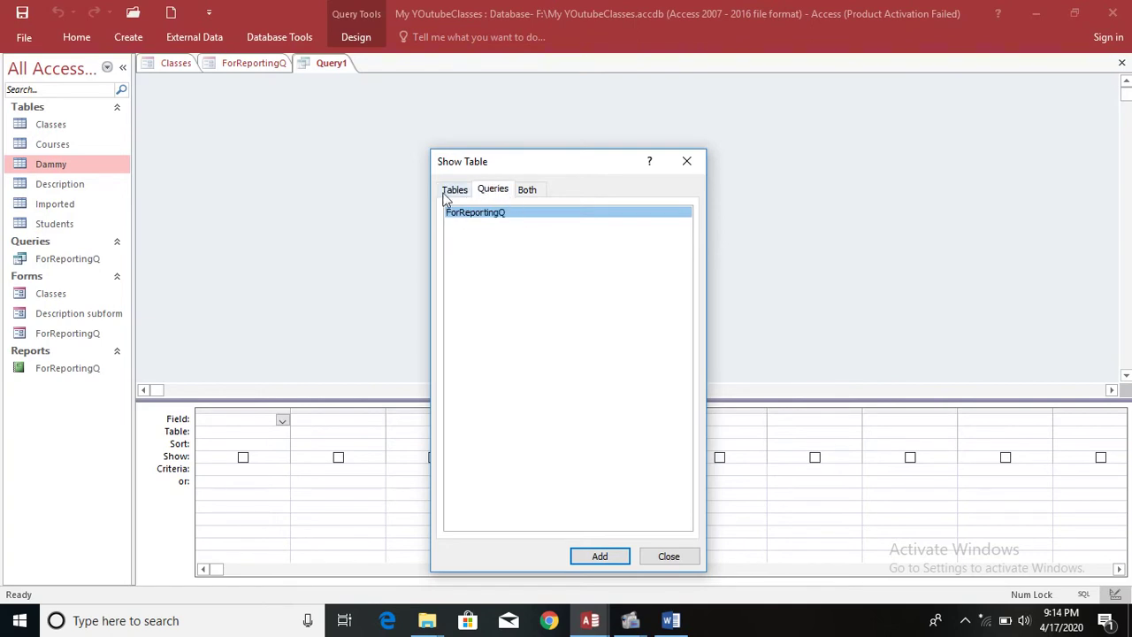
{"action": "left_click", "coordinate": [451, 191]}
{"action": "left_click", "coordinate": [489, 193]}
{"action": "left_click", "coordinate": [492, 195]}
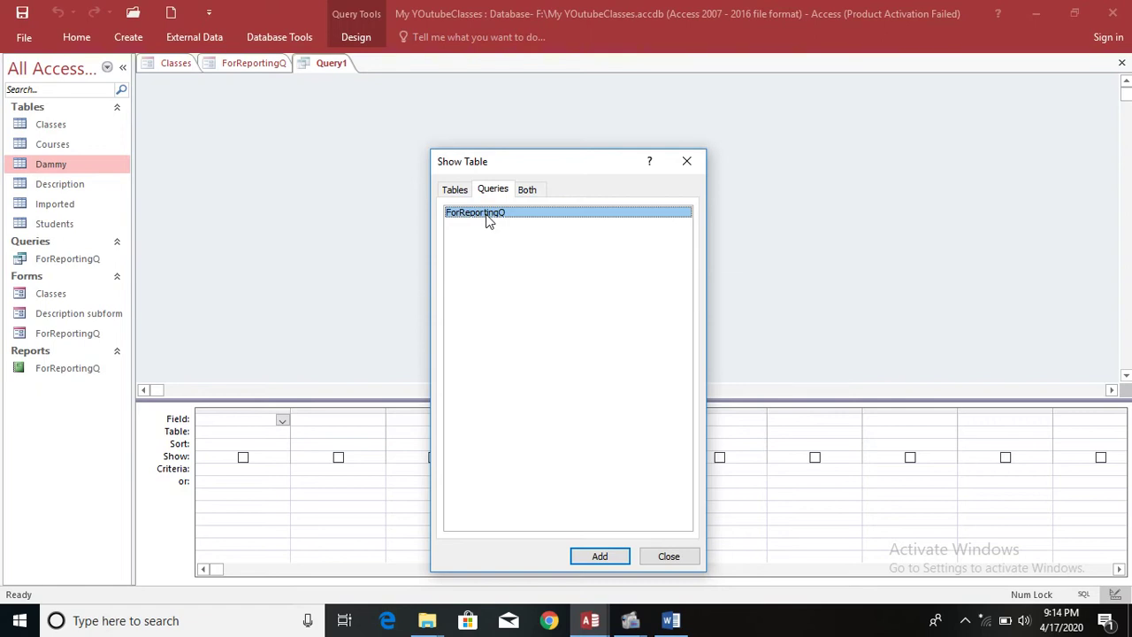
{"action": "left_click", "coordinate": [454, 196]}
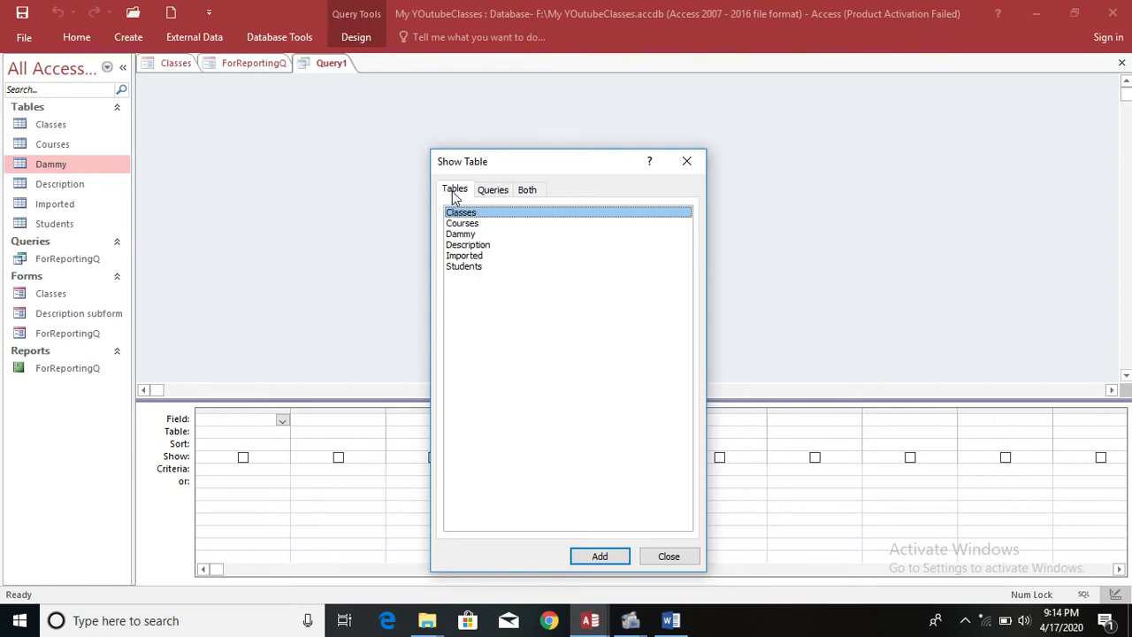
Add the Dammy table to the query and include all of its fields with the asterisk entry.
{"action": "left_click", "coordinate": [469, 233]}
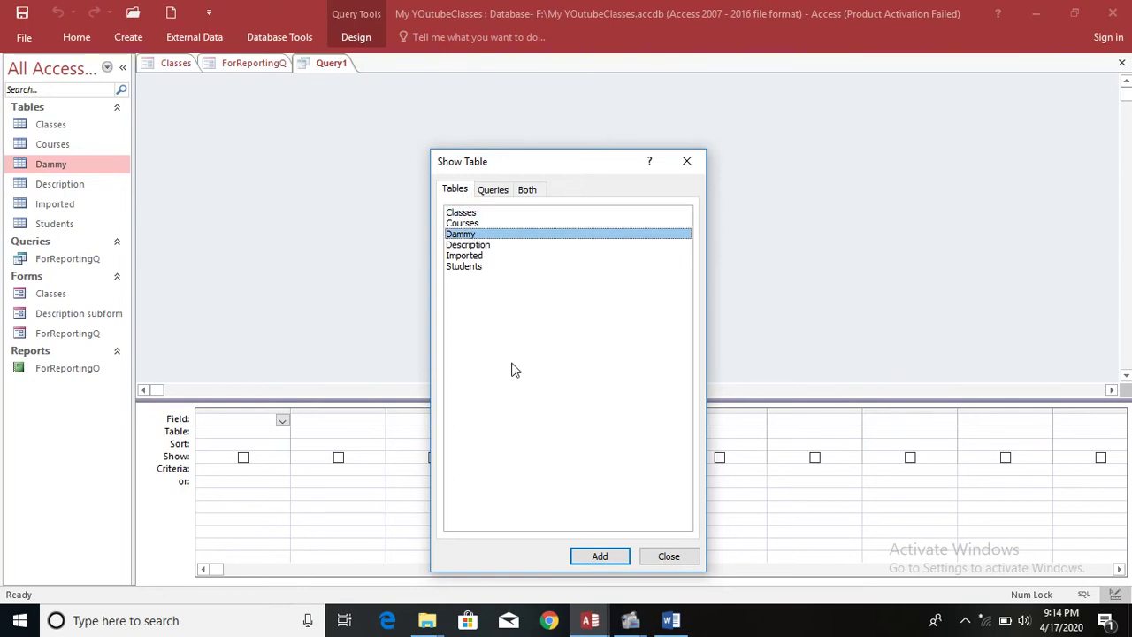
{"action": "left_click", "coordinate": [609, 564]}
{"action": "left_click", "coordinate": [686, 161]}
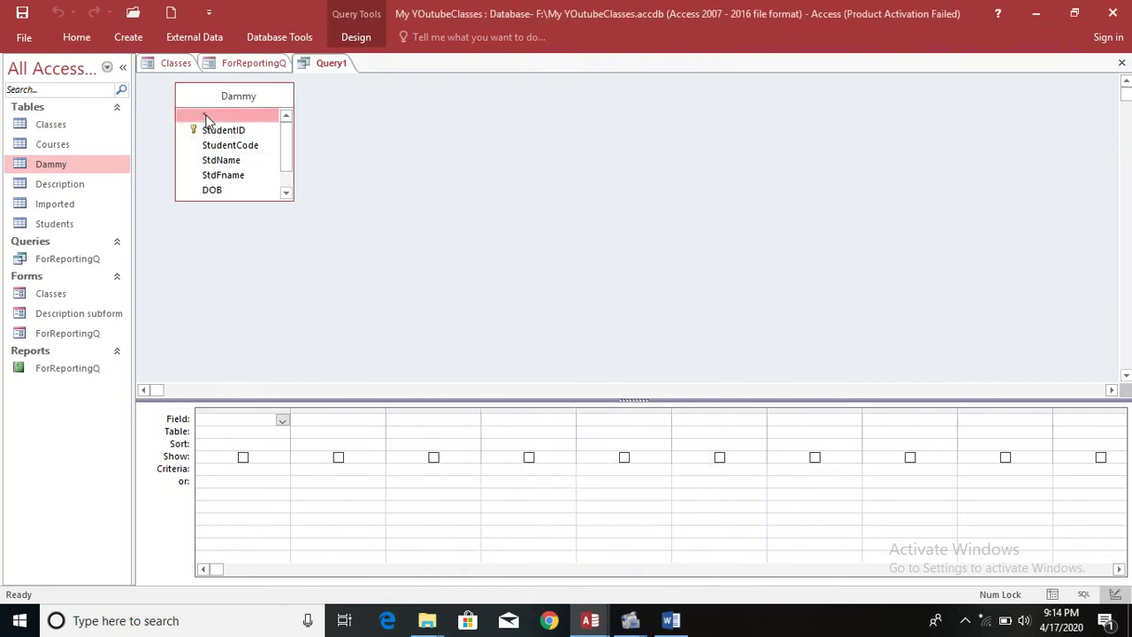
{"action": "double_click", "coordinate": [205, 115]}
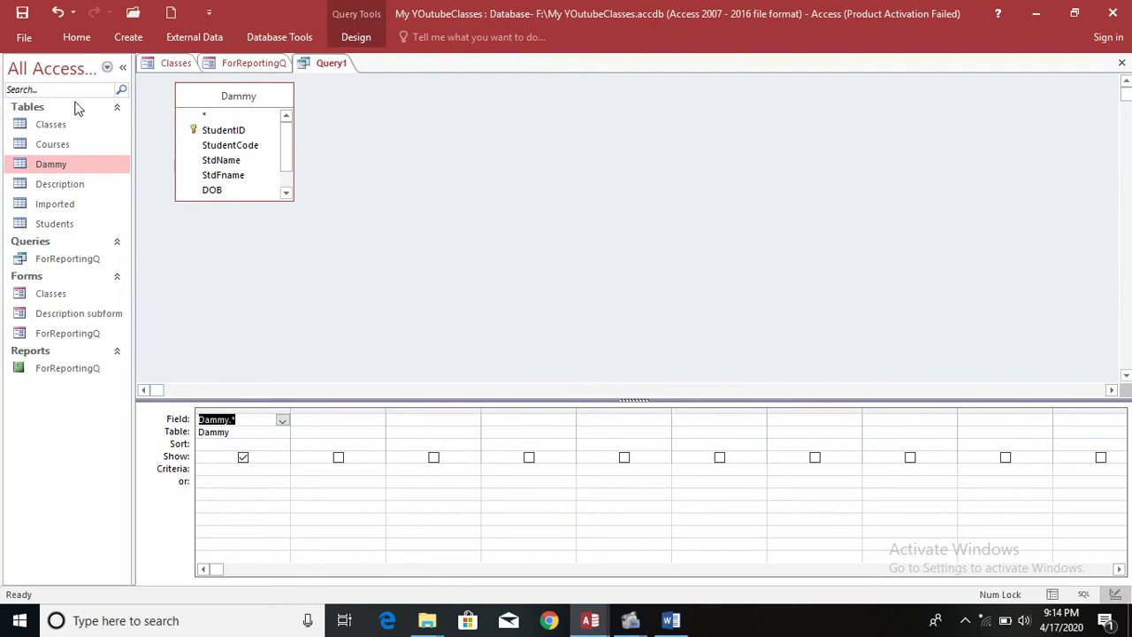
Toggle the Collapse the Ribbon option, leaving the ribbon permanently expanded.
{"action": "right_click", "coordinate": [34, 41]}
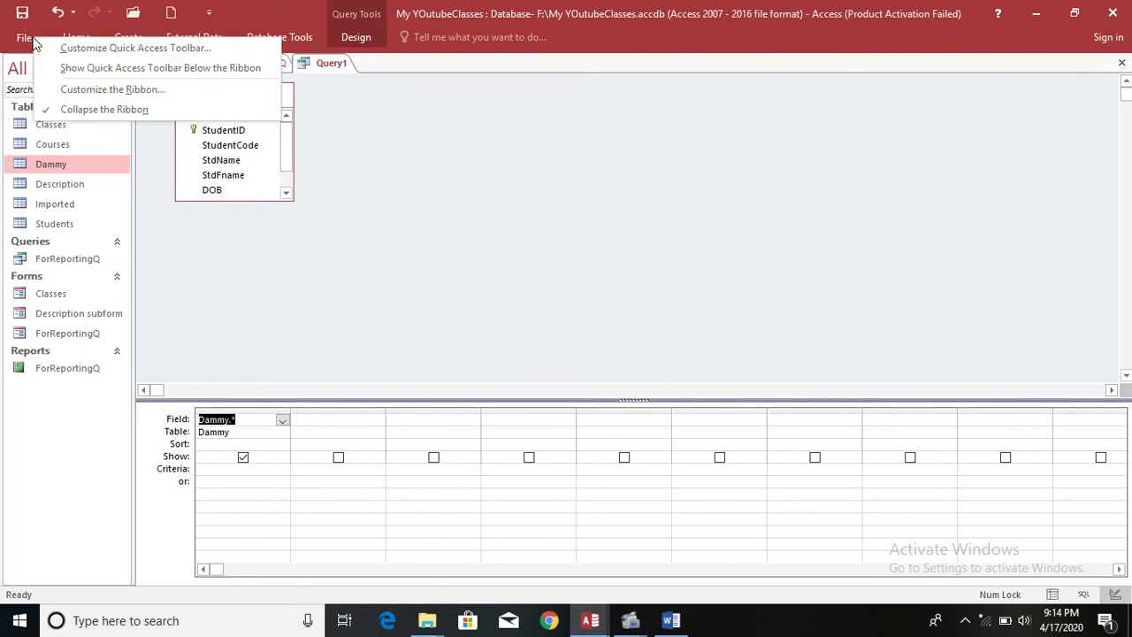
{"action": "left_click", "coordinate": [104, 111]}
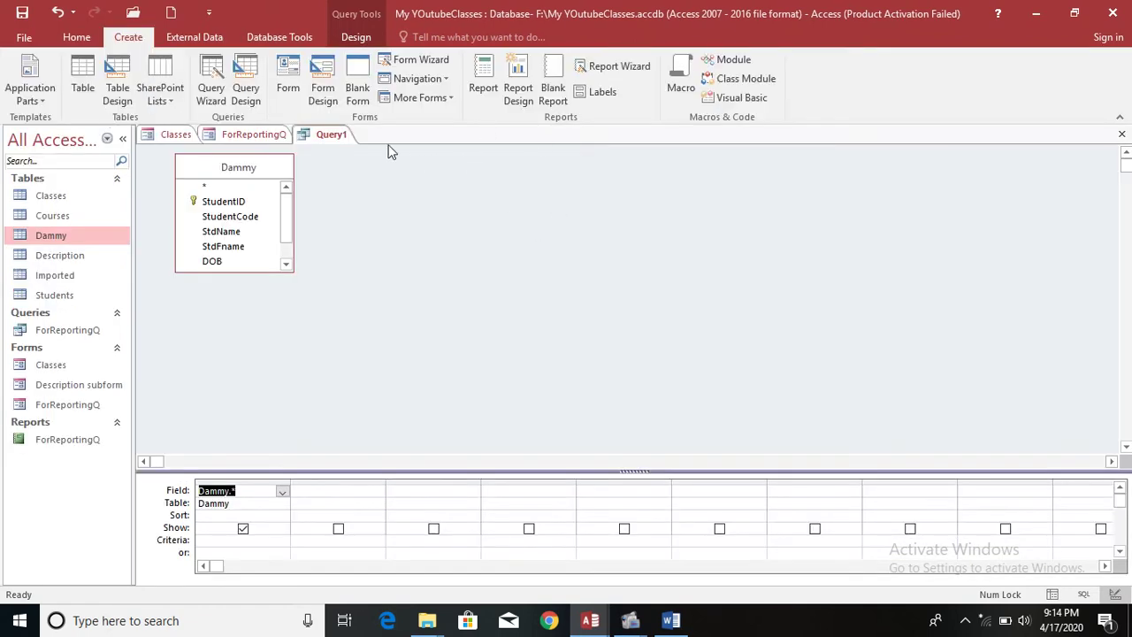
{"action": "right_click", "coordinate": [13, 39]}
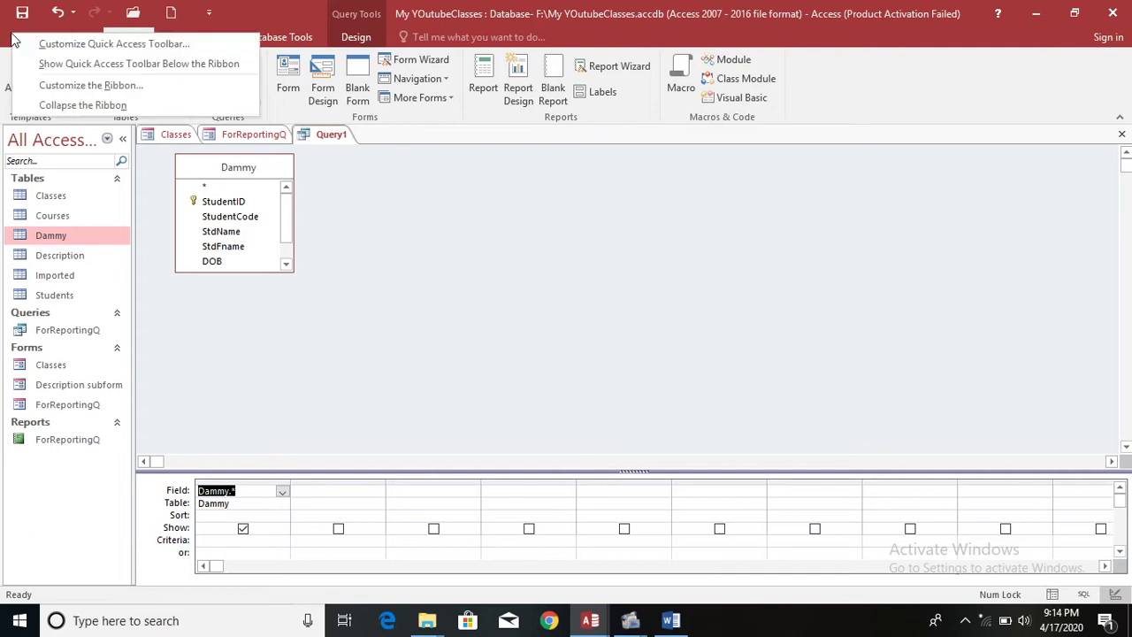
{"action": "left_click", "coordinate": [83, 106]}
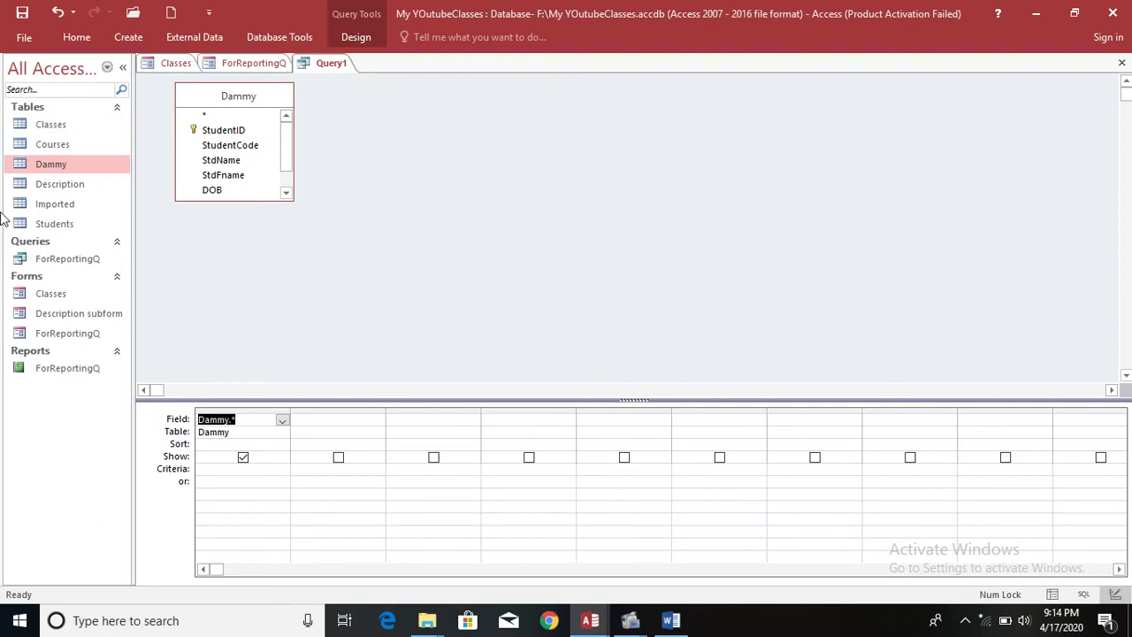
{"action": "right_click", "coordinate": [53, 40]}
{"action": "left_click", "coordinate": [100, 112]}
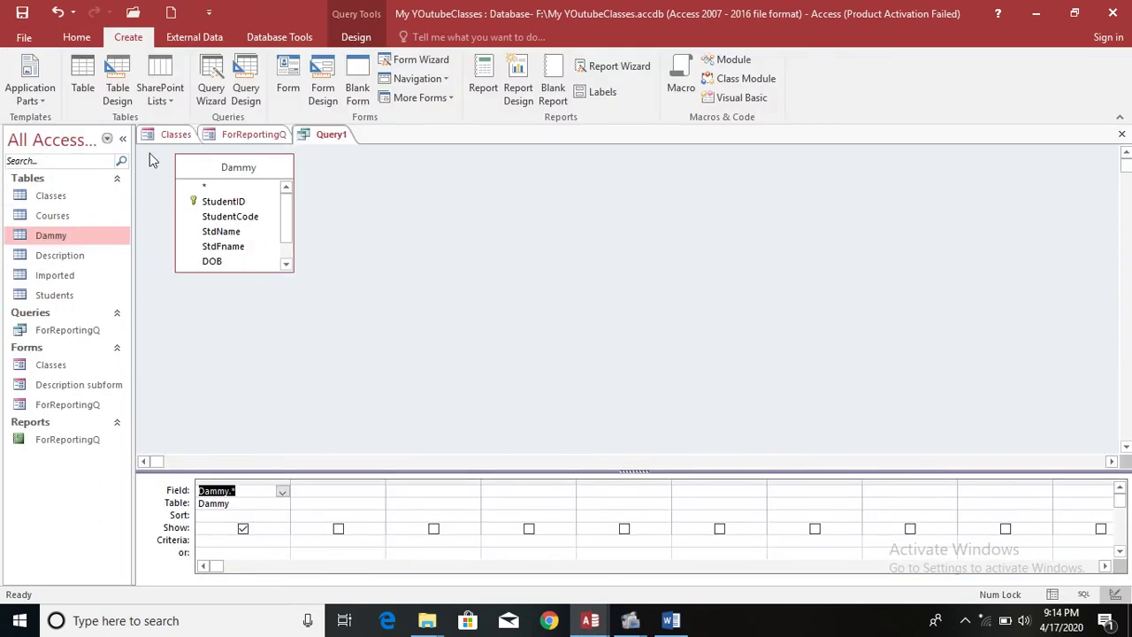
Reposition the Dammy field list and enlarge it downward to fit all fields from StudentID to Image.
{"action": "left_click_drag", "start_coordinate": [226, 175], "coordinate": [250, 172]}
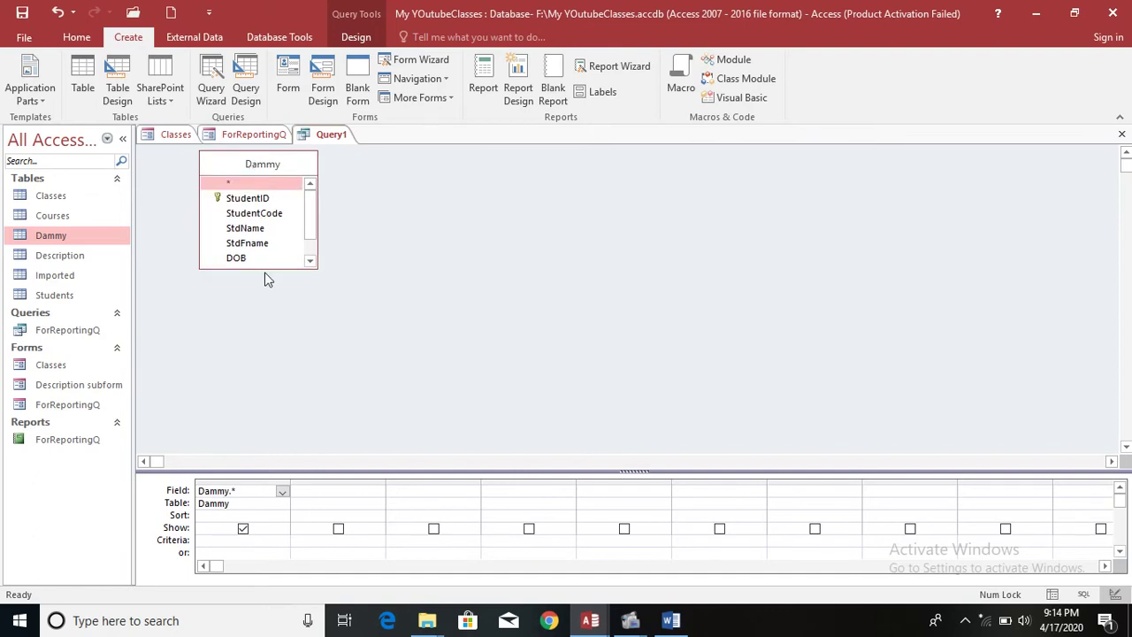
{"action": "left_click", "coordinate": [308, 261]}
{"action": "left_click", "coordinate": [309, 261]}
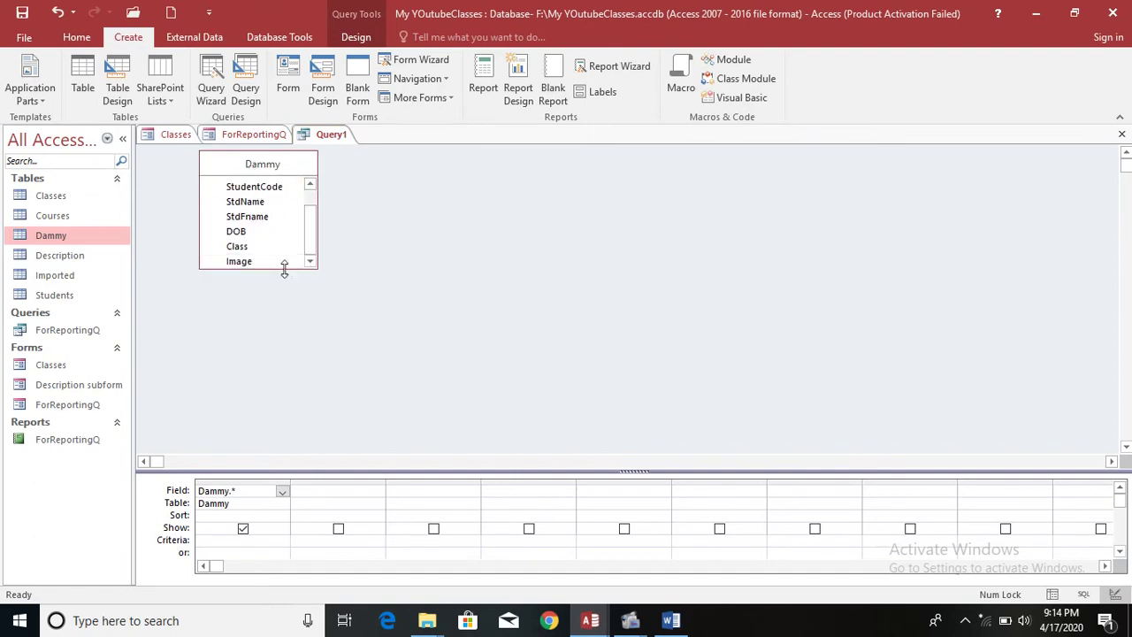
{"action": "left_click_drag", "start_coordinate": [285, 268], "coordinate": [285, 398]}
{"action": "left_click", "coordinate": [228, 186]}
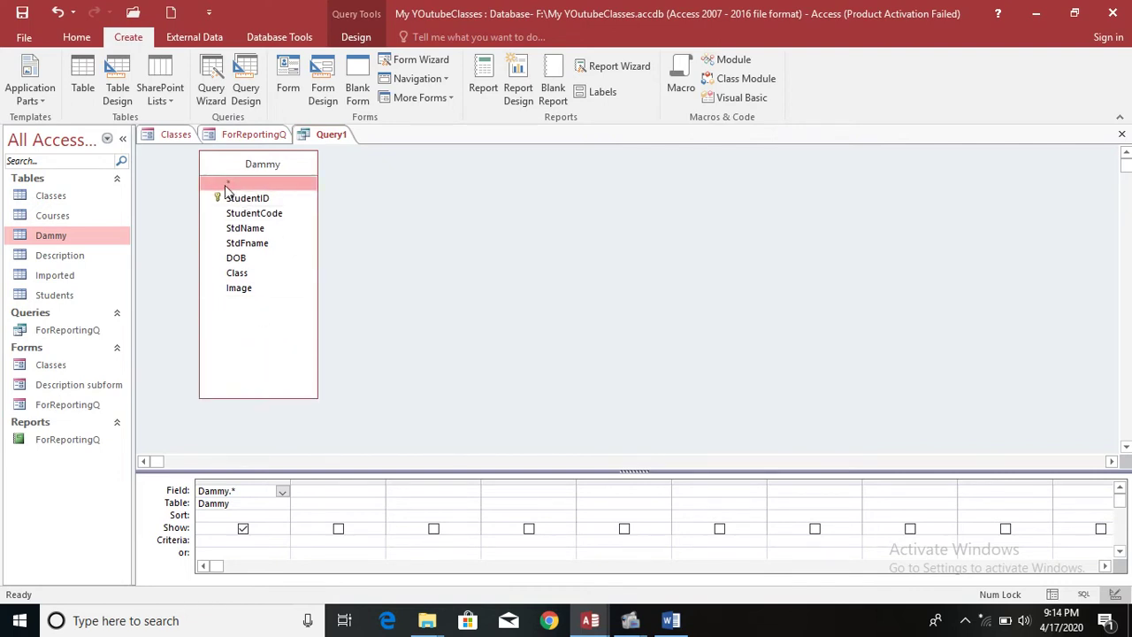
Run the select query to view the Dammy records and return to Design view.
{"action": "left_click", "coordinate": [359, 39]}
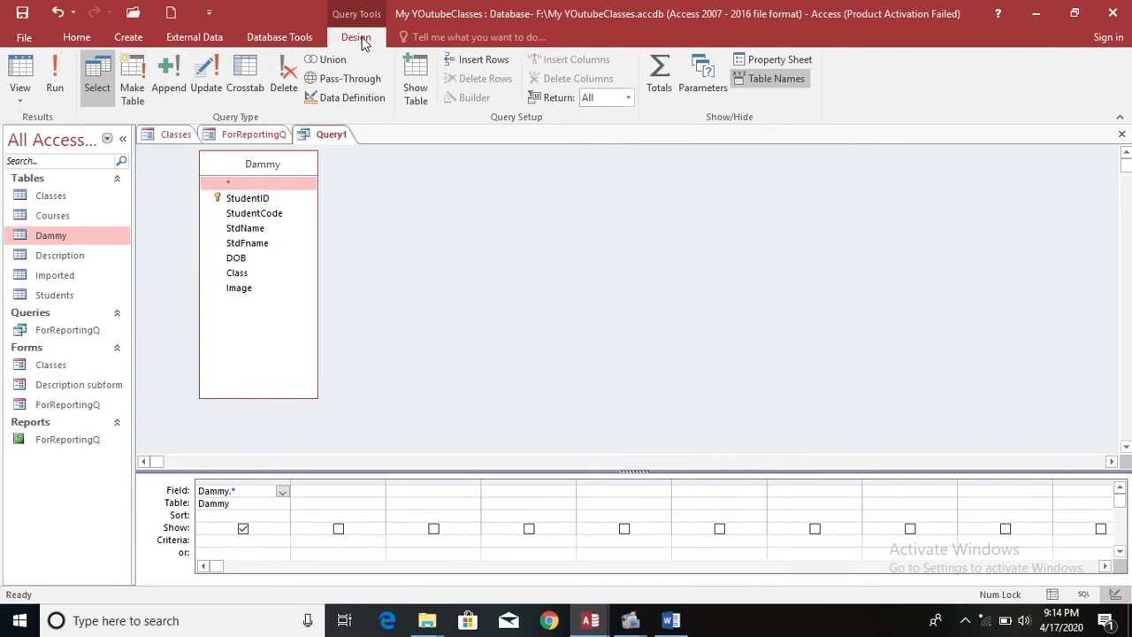
{"action": "left_click", "coordinate": [55, 88]}
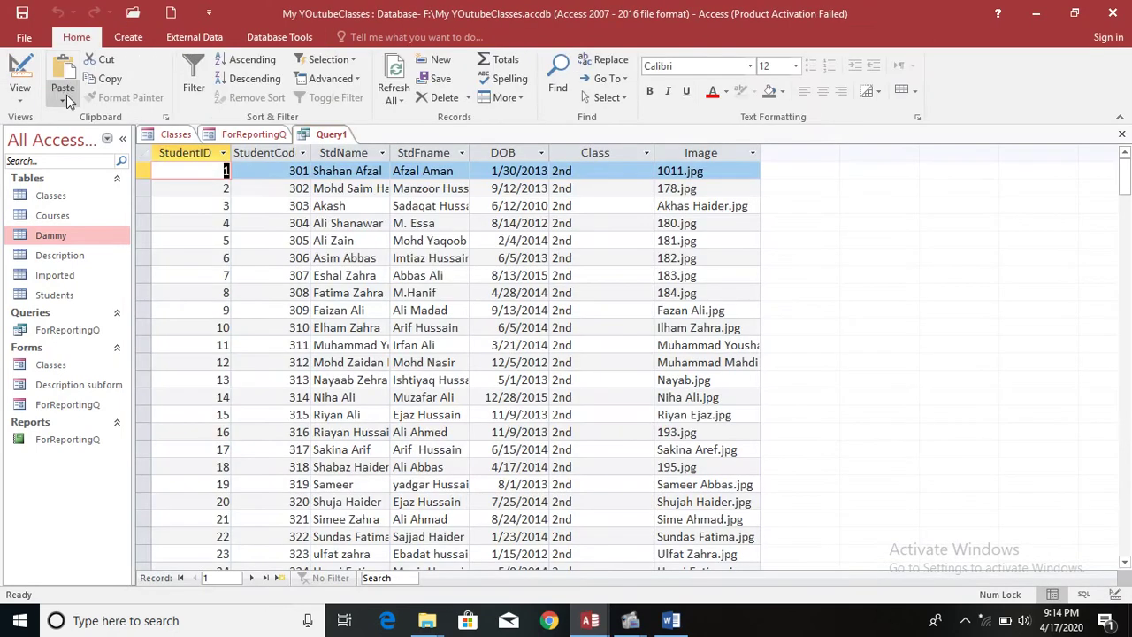
{"action": "right_click", "coordinate": [345, 139]}
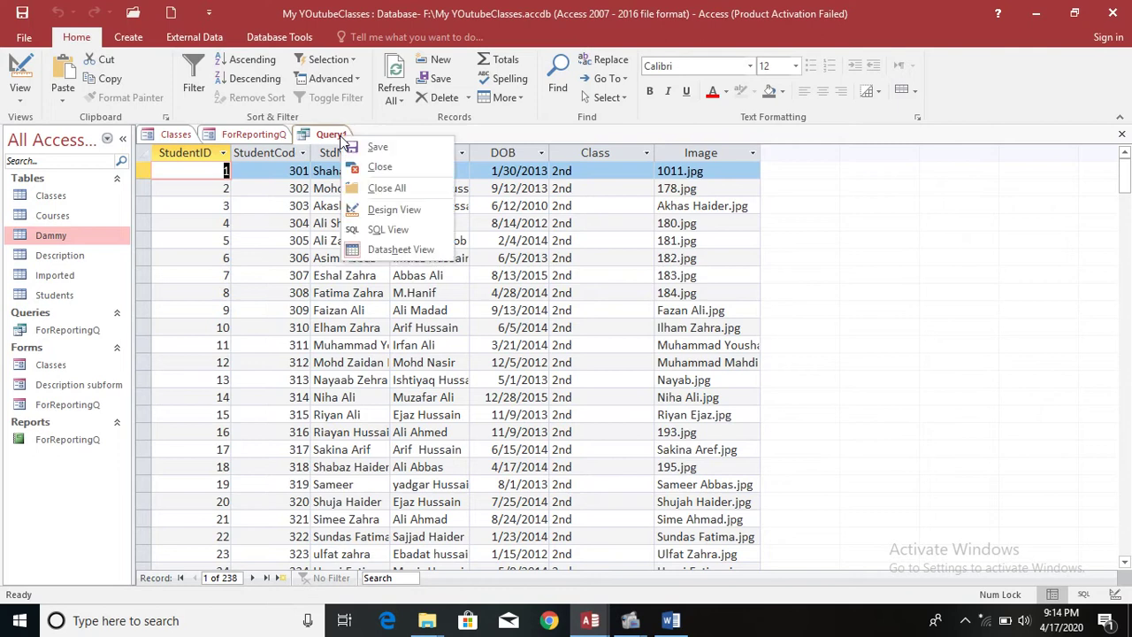
{"action": "left_click", "coordinate": [380, 211]}
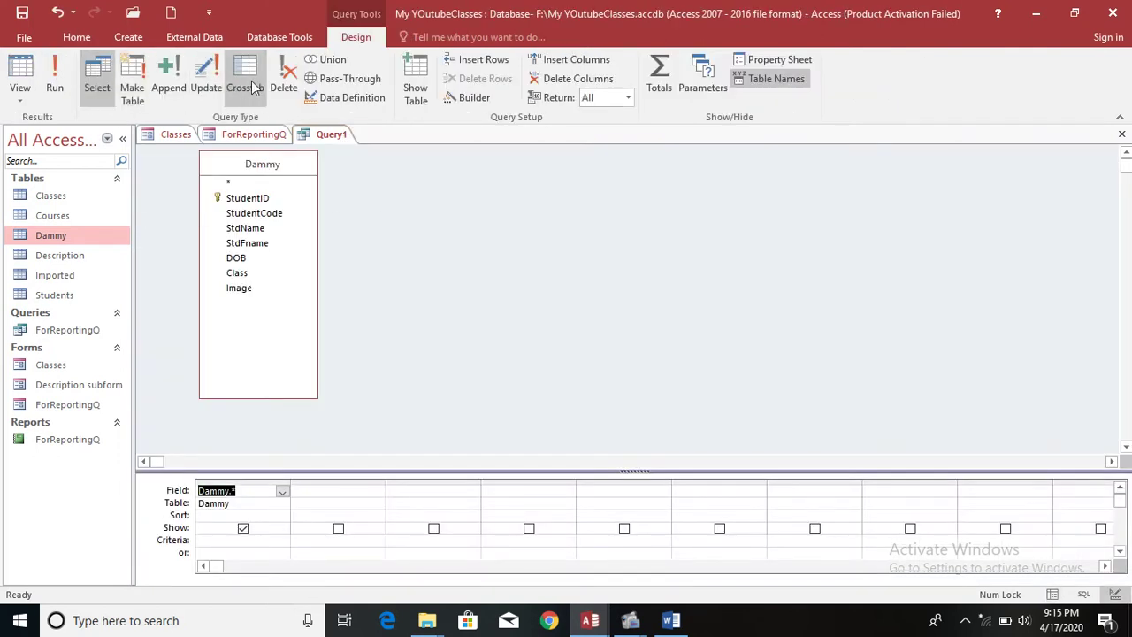
Convert the query to a Make Table query creating a table named ccc in the current database, and run it.
{"action": "left_click", "coordinate": [134, 96]}
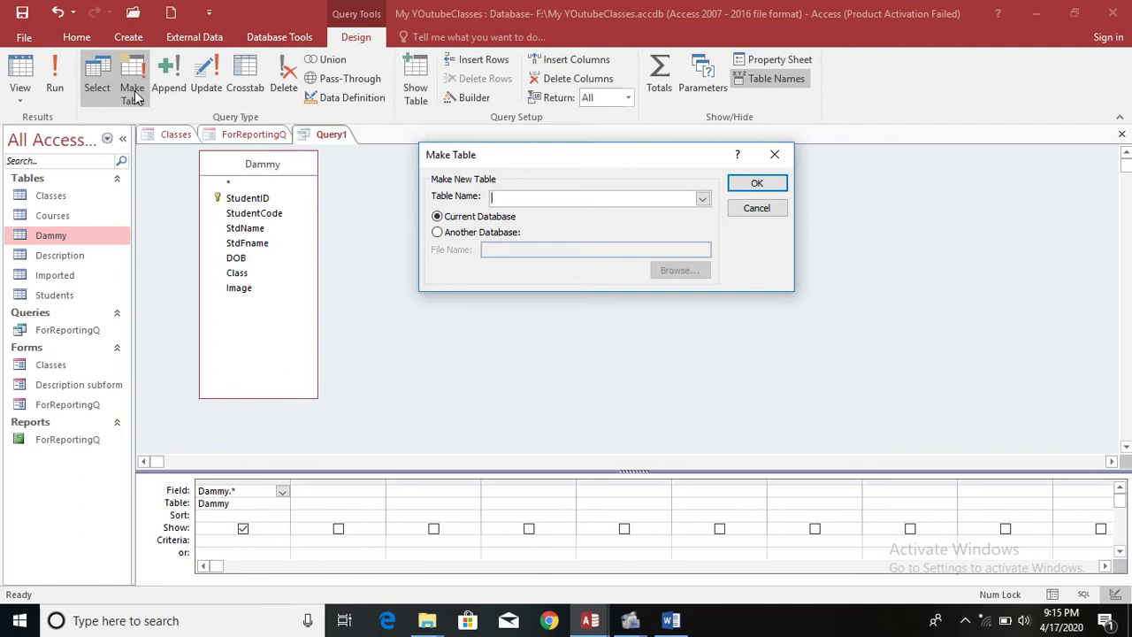
{"action": "type", "text": "ccc"}
{"action": "left_click", "coordinate": [755, 183]}
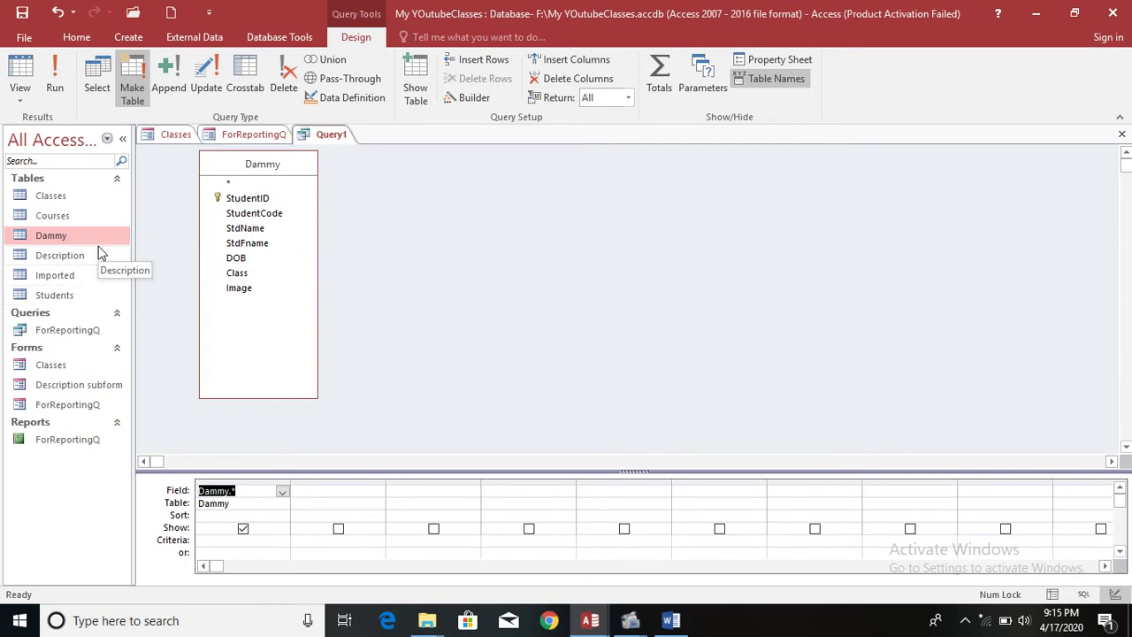
{"action": "left_click", "coordinate": [54, 94]}
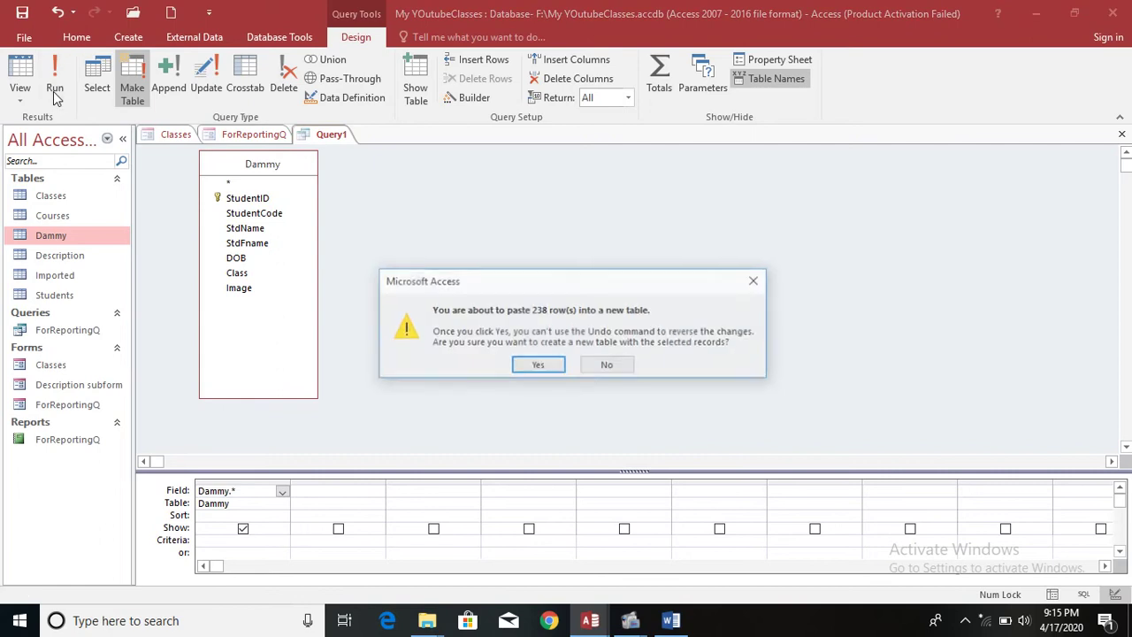
{"action": "left_click", "coordinate": [548, 370]}
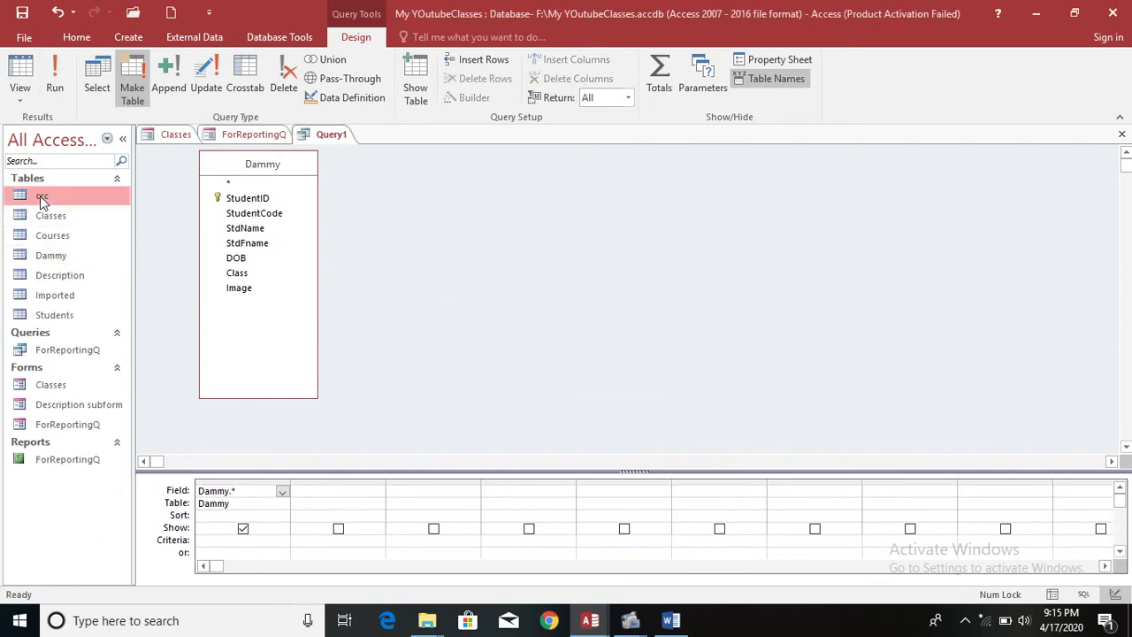
Open the new ccc table to check its copied records and close it again.
{"action": "double_click", "coordinate": [40, 196]}
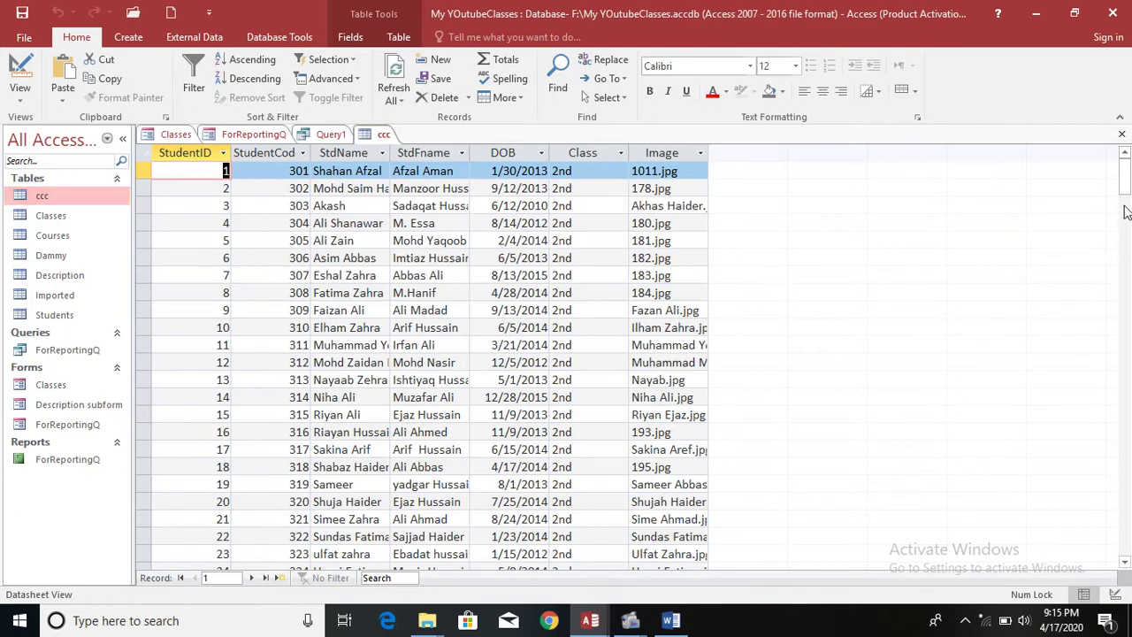
{"action": "left_click", "coordinate": [1122, 134]}
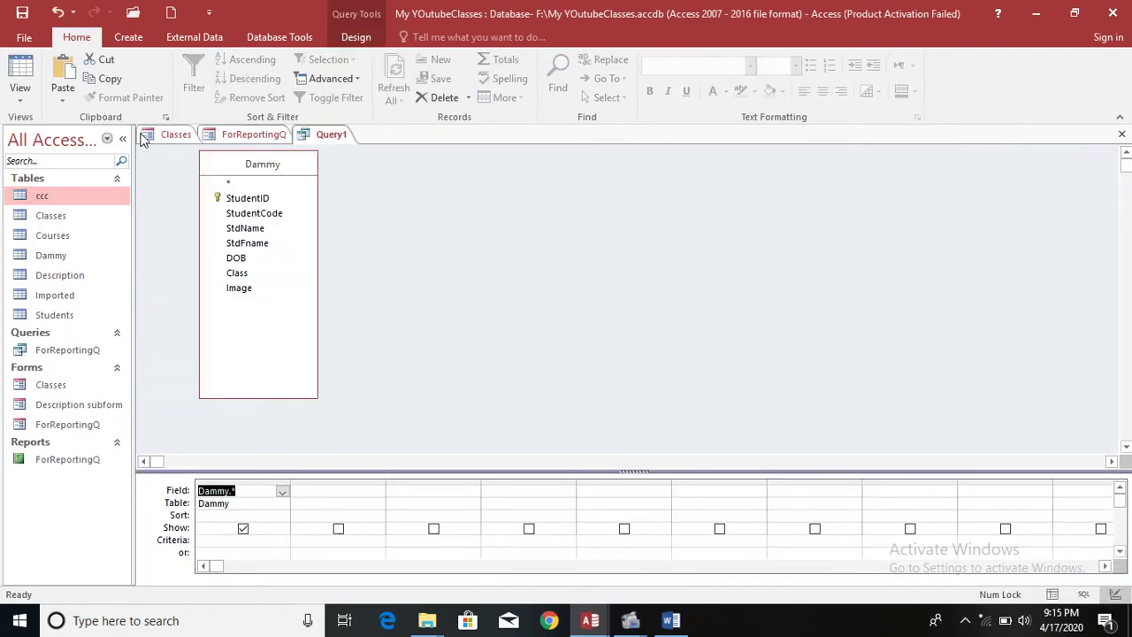
Change the query type of the Dammy query from Make Table to Delete.
{"action": "right_click", "coordinate": [332, 137]}
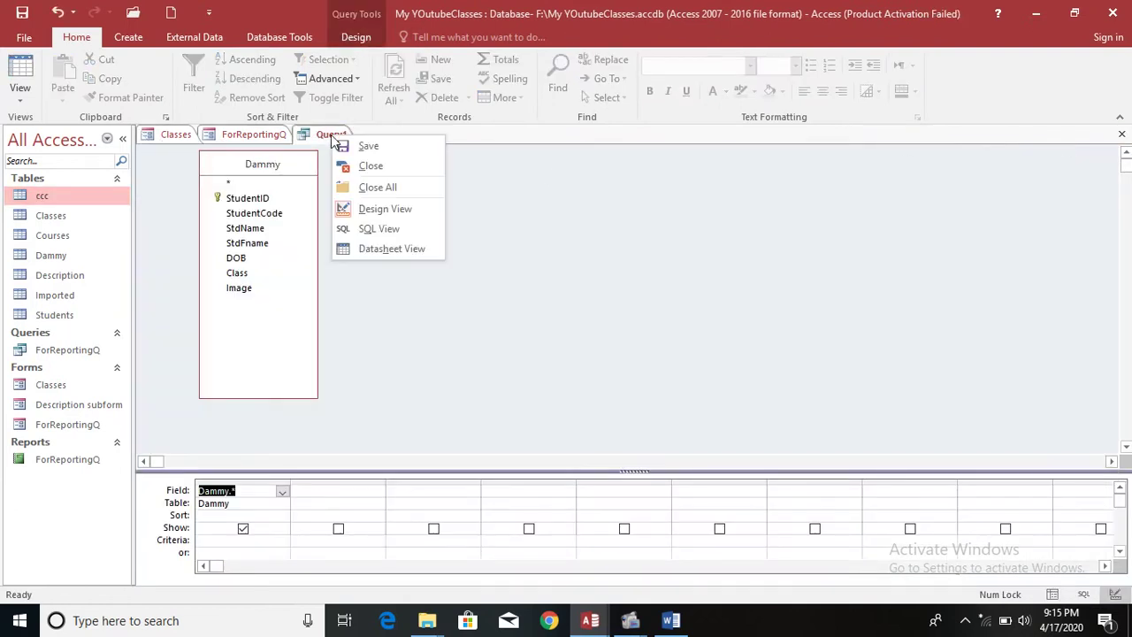
{"action": "left_click", "coordinate": [358, 37]}
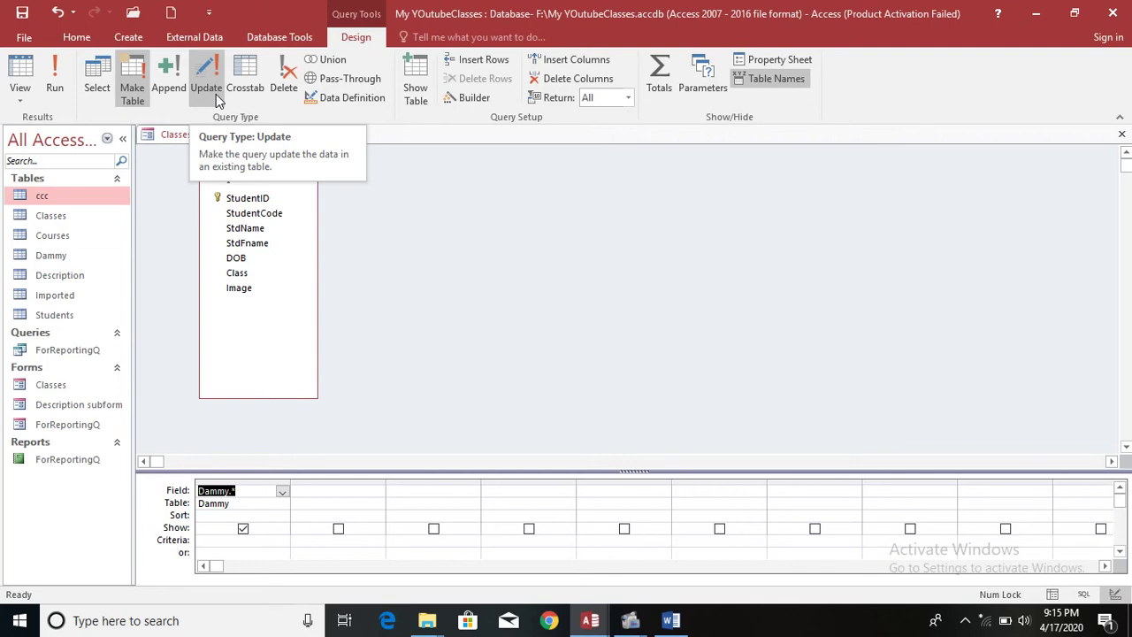
{"action": "left_click", "coordinate": [297, 81]}
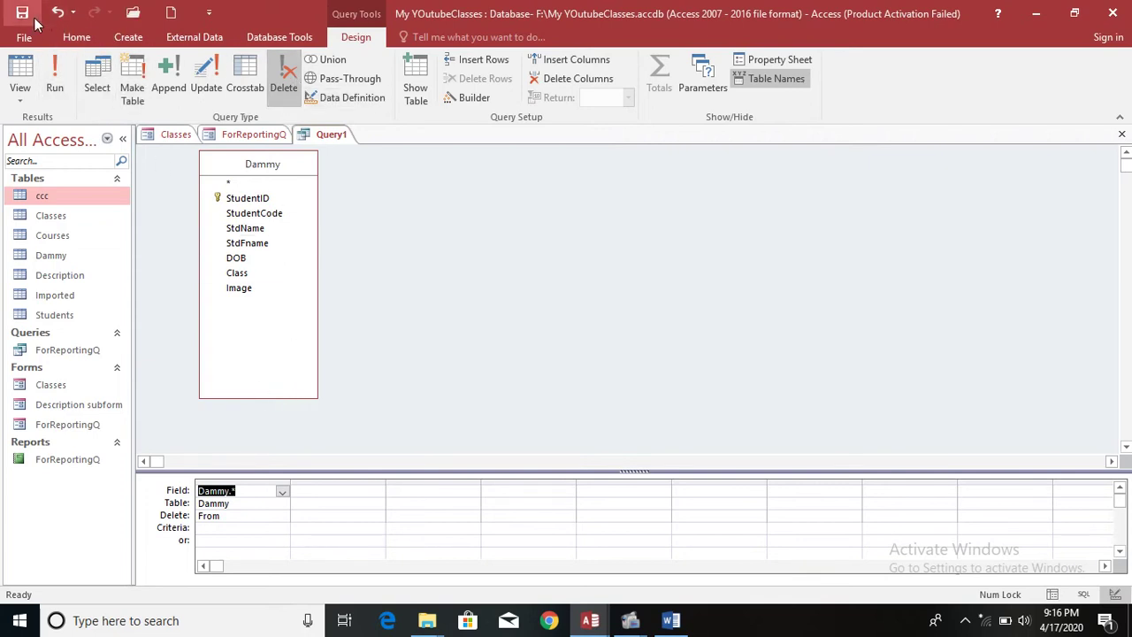
List only queries in the Navigation Pane and save the delete query under the name Delete.
{"action": "left_click", "coordinate": [108, 141]}
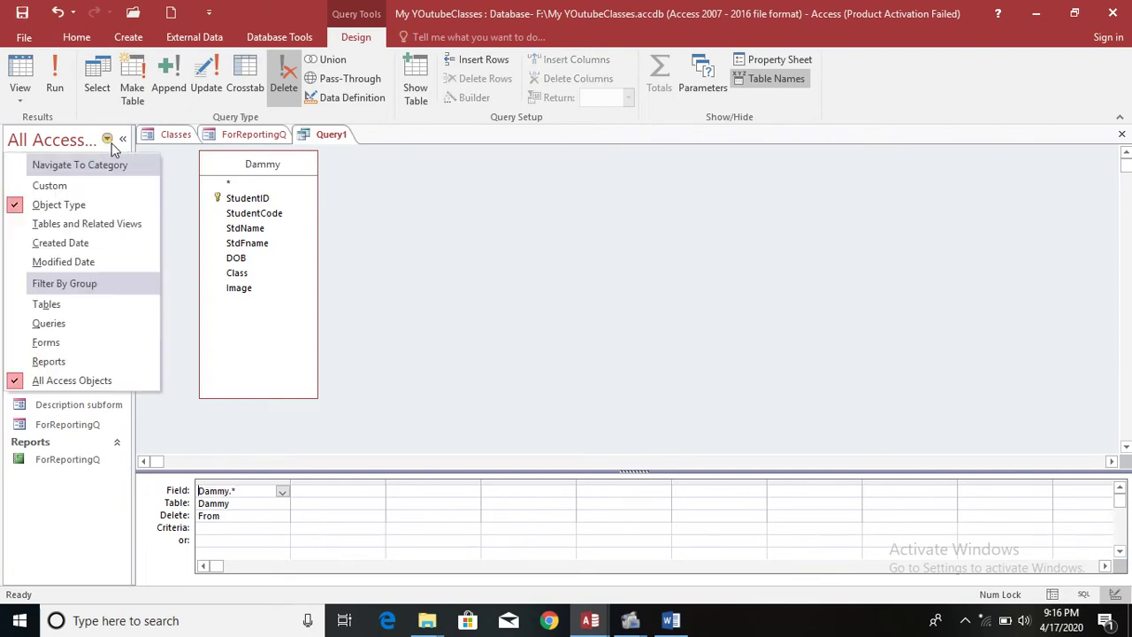
{"action": "left_click", "coordinate": [71, 324]}
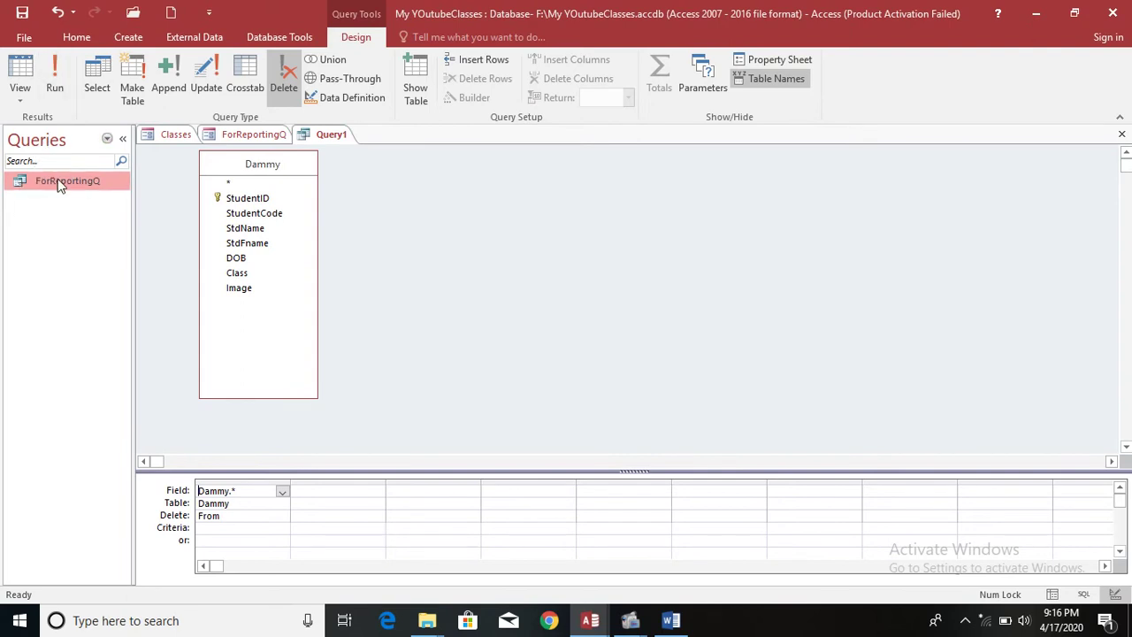
{"action": "left_click", "coordinate": [22, 14]}
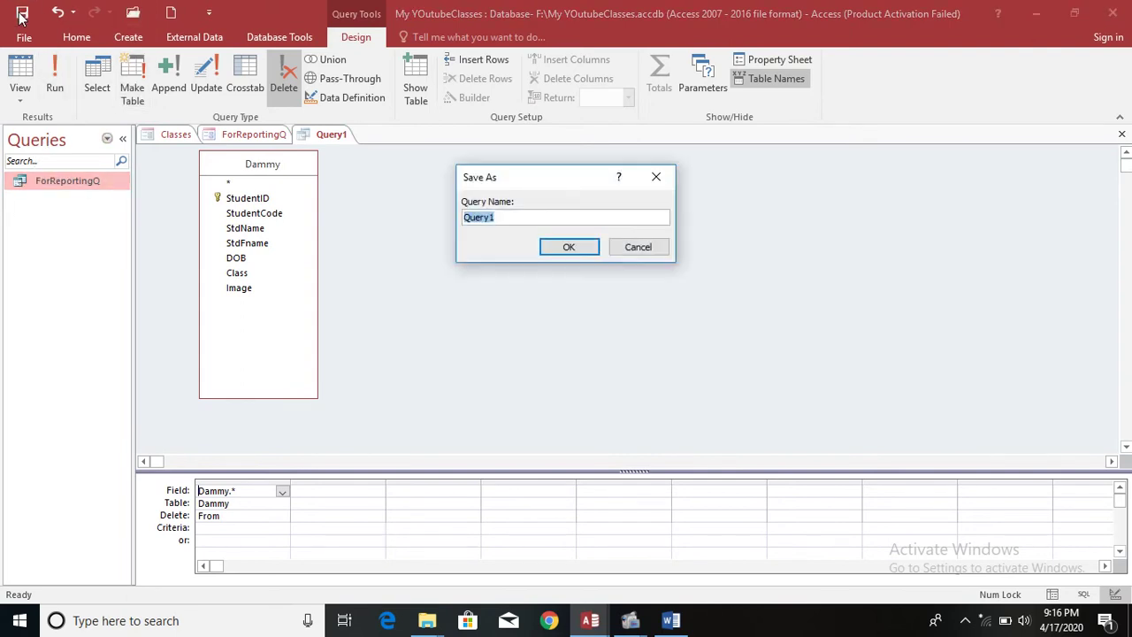
{"action": "type", "text": "Delete"}
{"action": "left_click", "coordinate": [569, 247]}
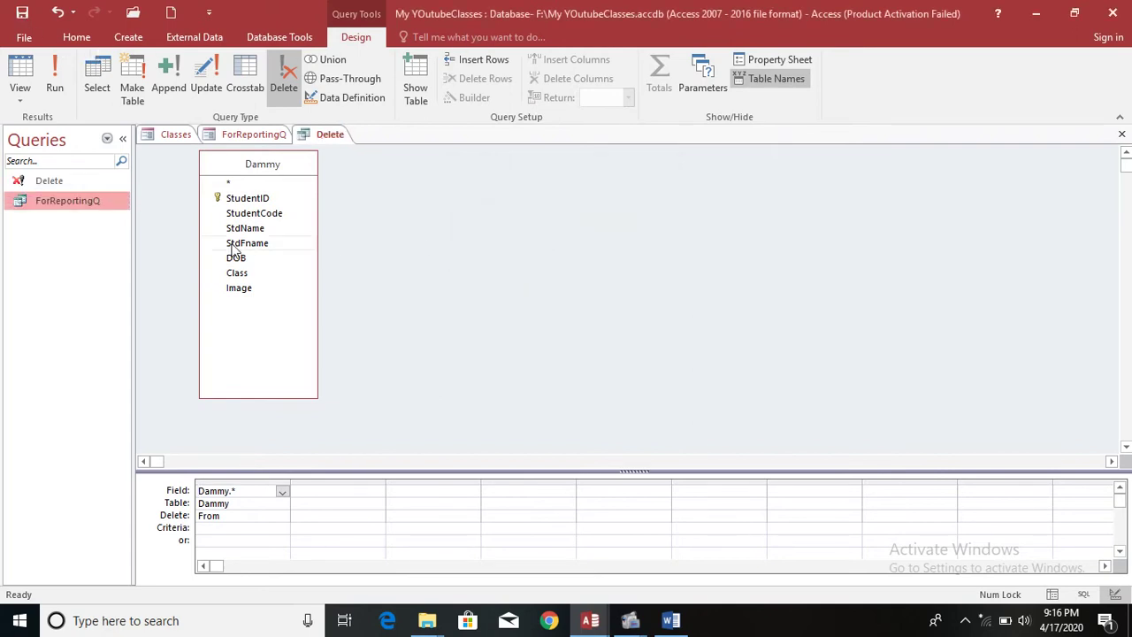
Display the records covered by the saved Delete query and close it.
{"action": "left_click", "coordinate": [48, 180]}
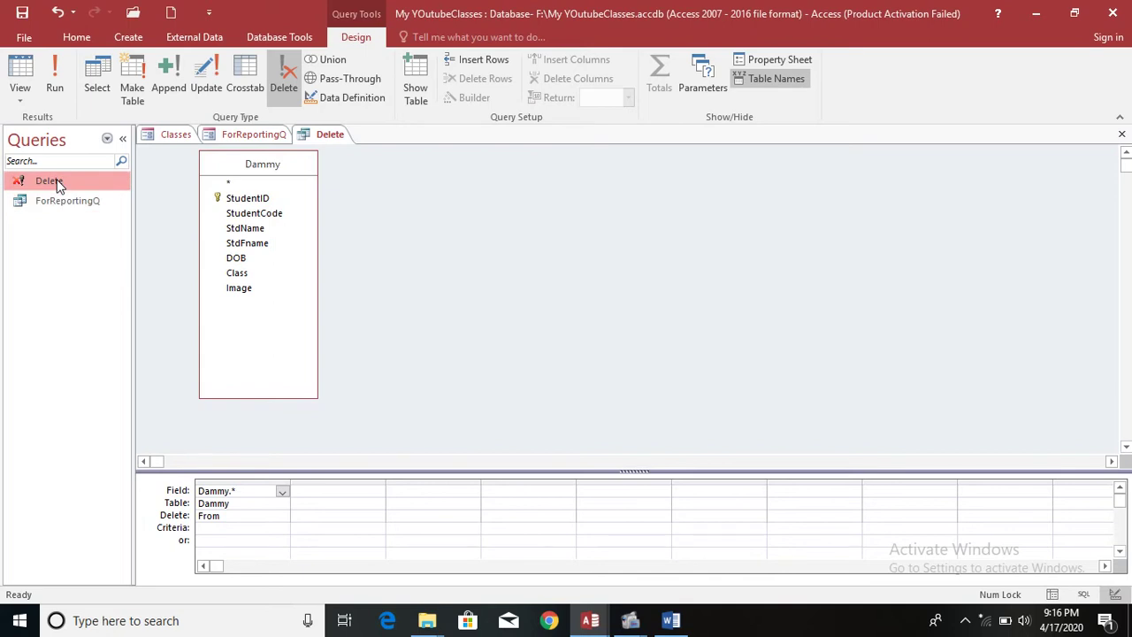
{"action": "double_click", "coordinate": [57, 184]}
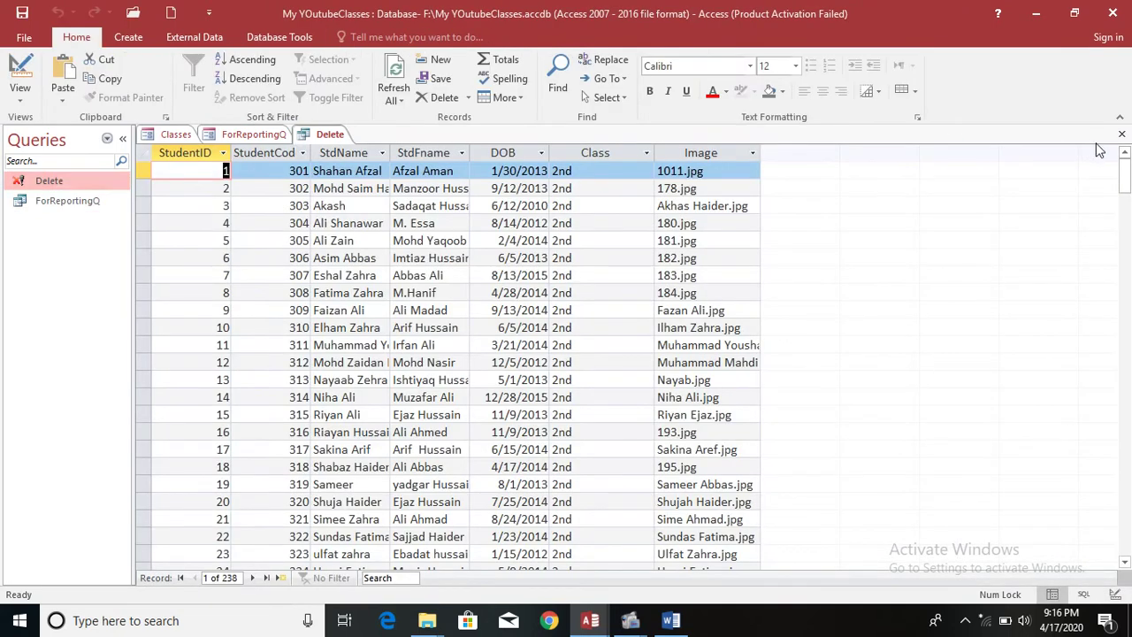
{"action": "left_click", "coordinate": [1121, 134]}
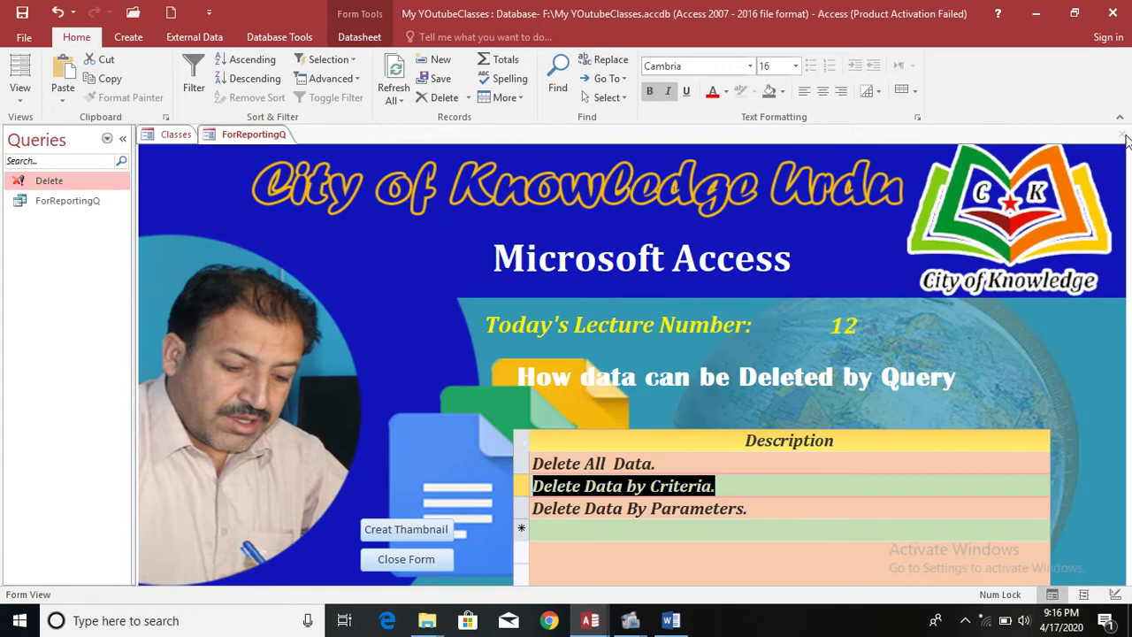
Try to run the saved Delete query on all Dammy records.
{"action": "double_click", "coordinate": [44, 182]}
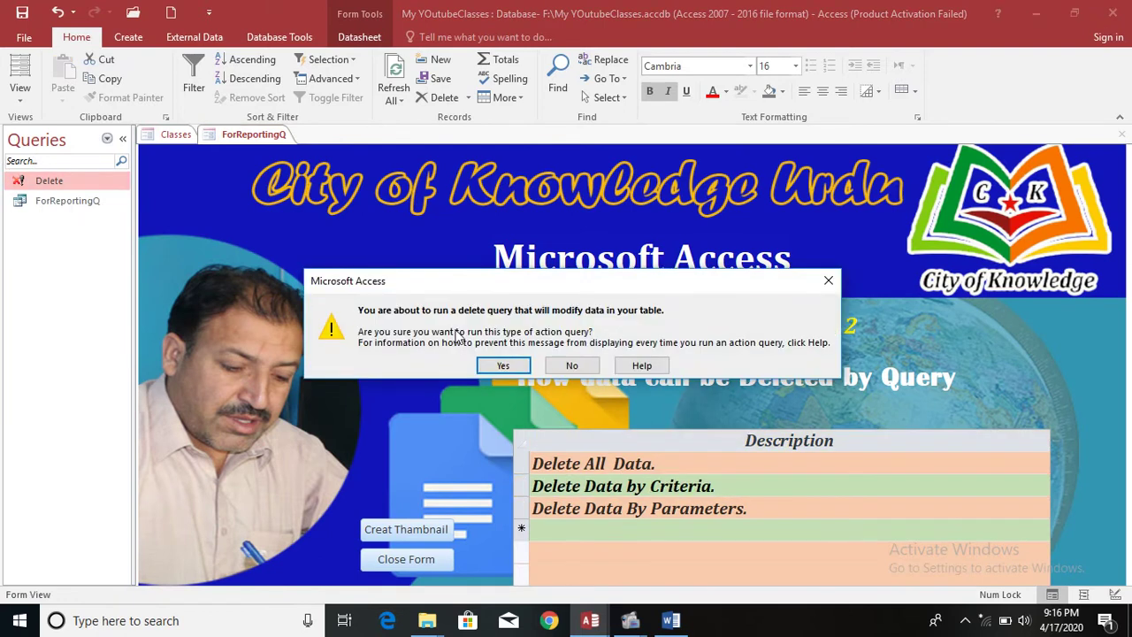
{"action": "left_click", "coordinate": [506, 368]}
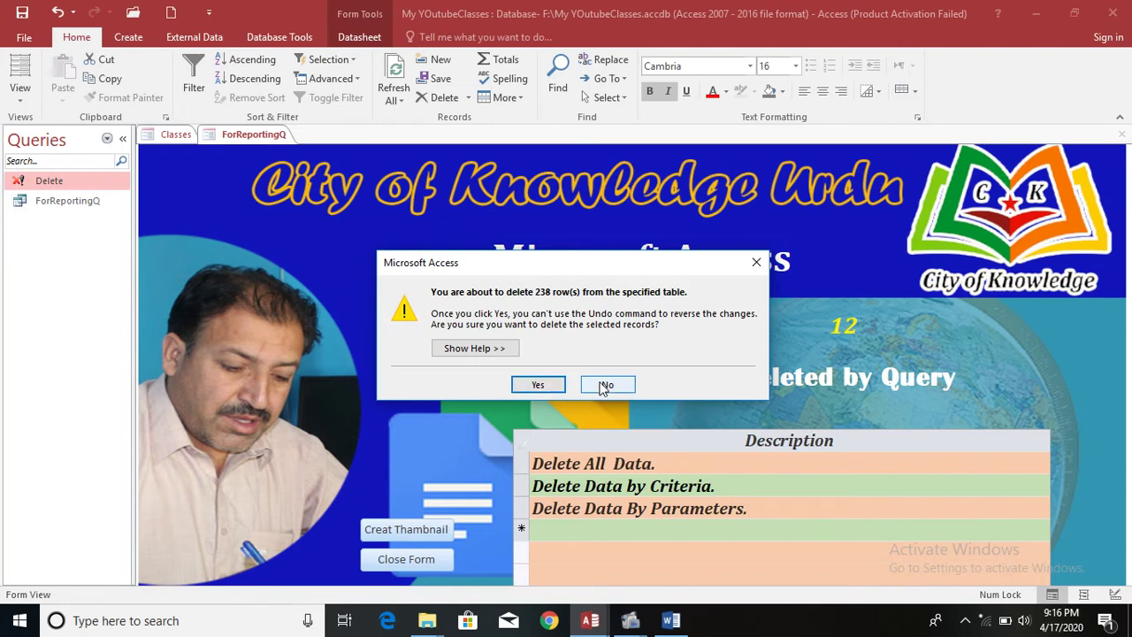
{"action": "left_click", "coordinate": [536, 385]}
Open the Delete query in Design view and clear the Dammy.* field from its grid.
{"action": "right_click", "coordinate": [91, 183]}
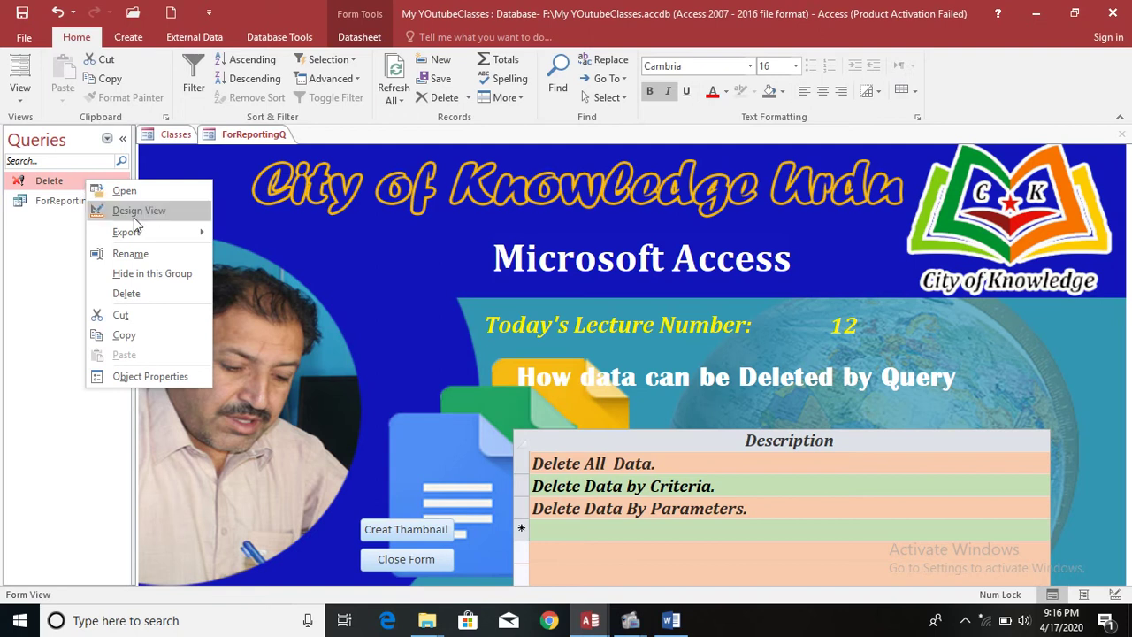
{"action": "left_click", "coordinate": [134, 216]}
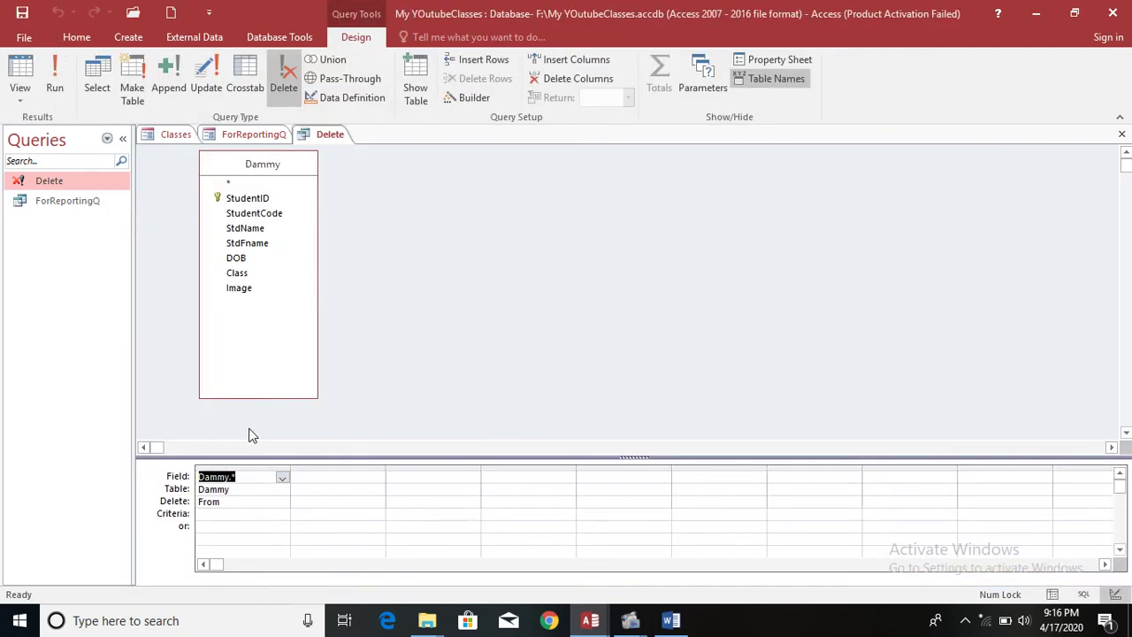
{"action": "left_click_drag", "start_coordinate": [252, 477], "coordinate": [155, 473]}
{"action": "key", "text": "Delete"}
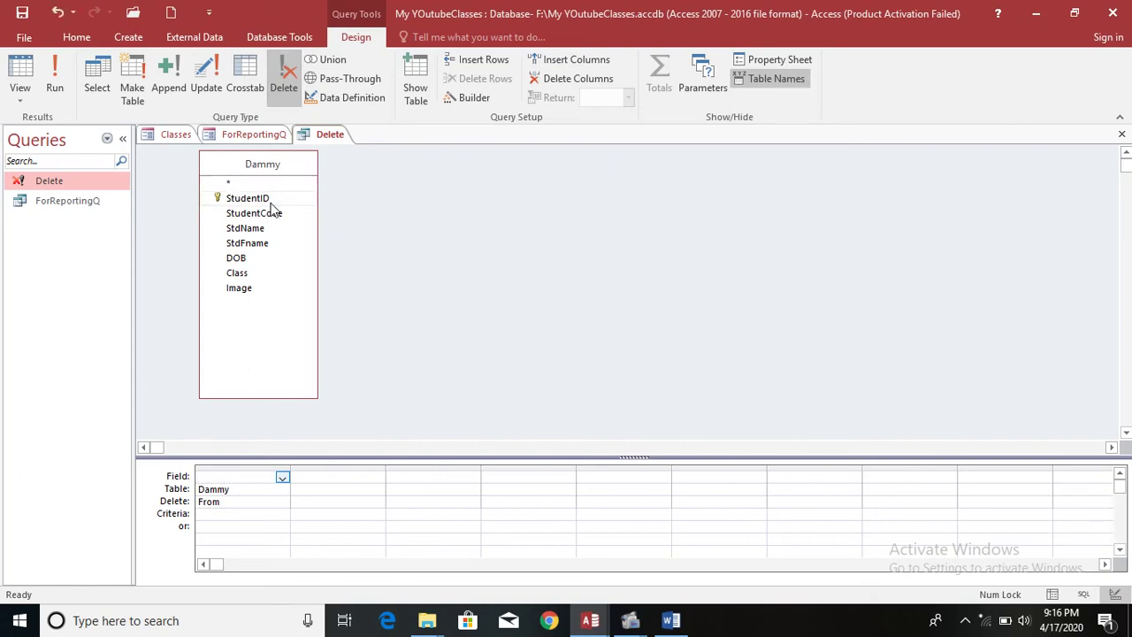
Add StudentID, StudentCode, StdName, StdFname, DOB, Class and Image to the query grid and save the query.
{"action": "double_click", "coordinate": [271, 200]}
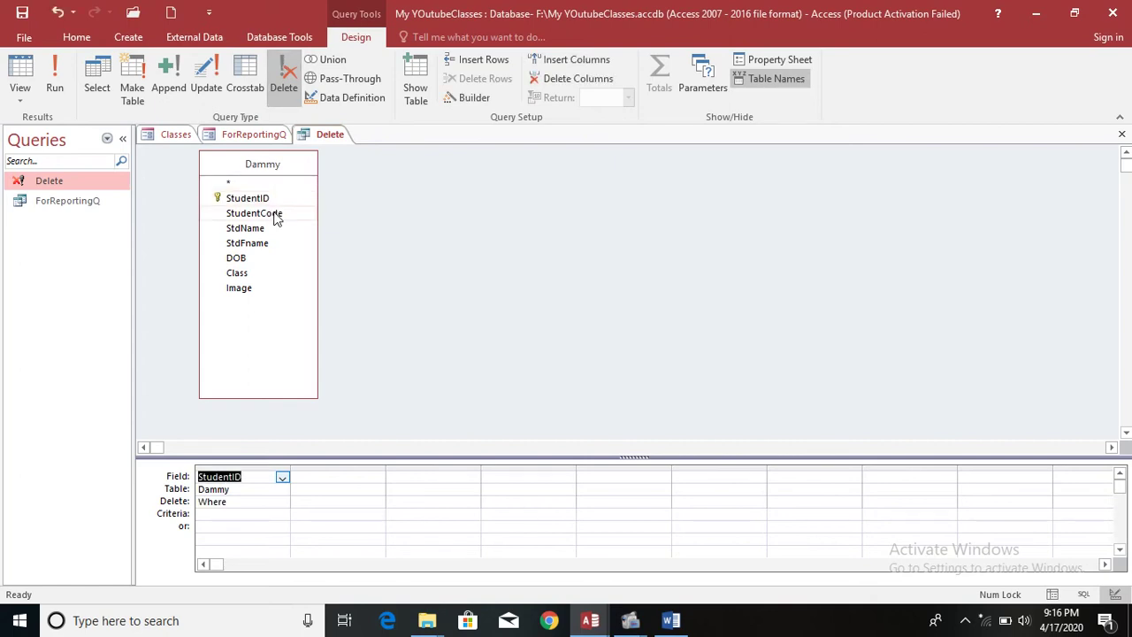
{"action": "double_click", "coordinate": [277, 215]}
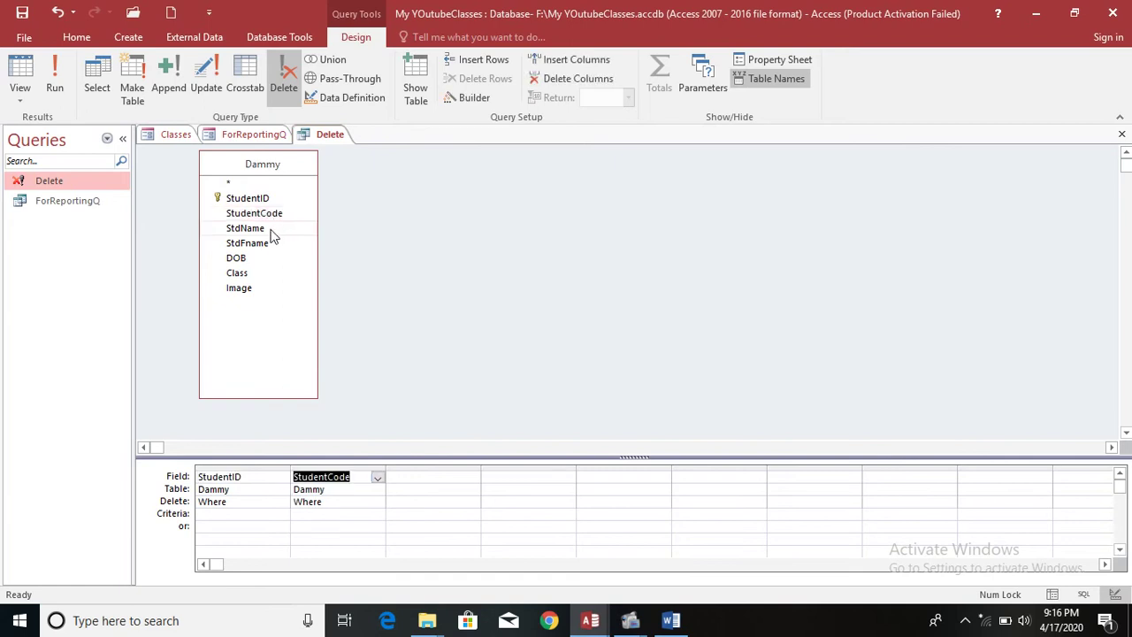
{"action": "double_click", "coordinate": [273, 230]}
{"action": "double_click", "coordinate": [265, 243]}
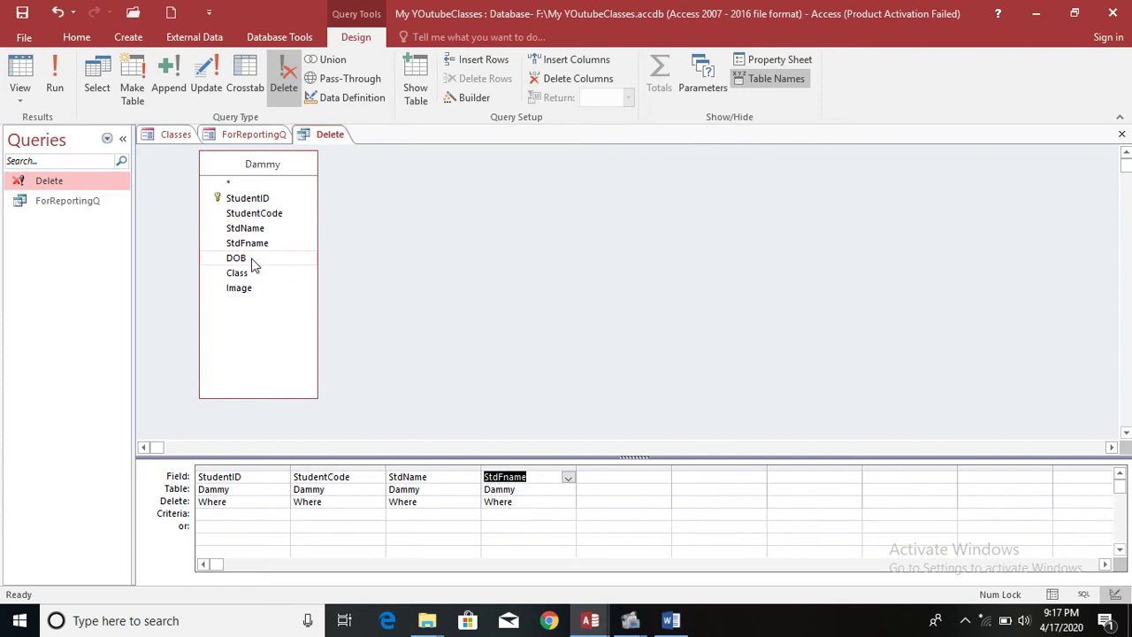
{"action": "double_click", "coordinate": [251, 259]}
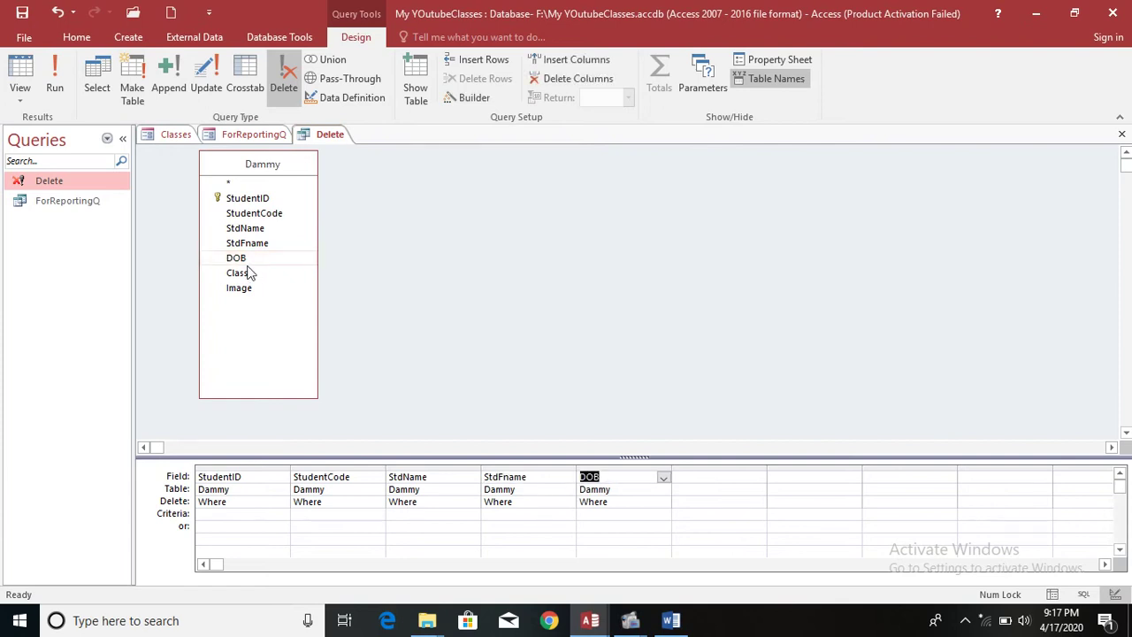
{"action": "left_click", "coordinate": [248, 274]}
{"action": "double_click", "coordinate": [247, 273]}
{"action": "double_click", "coordinate": [248, 290]}
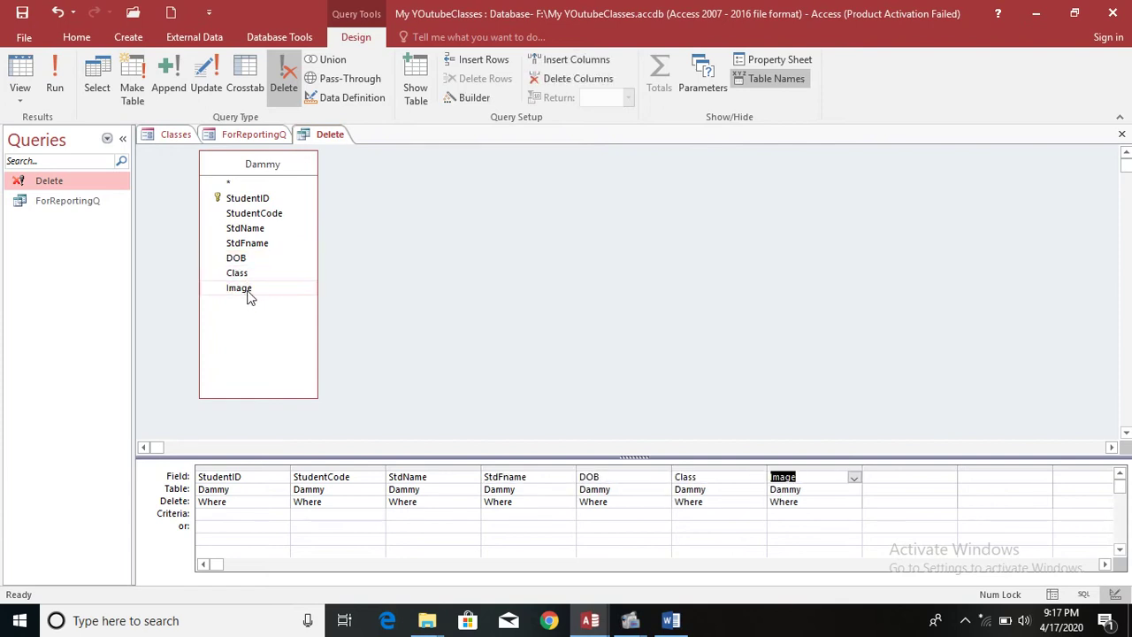
{"action": "left_click", "coordinate": [28, 16]}
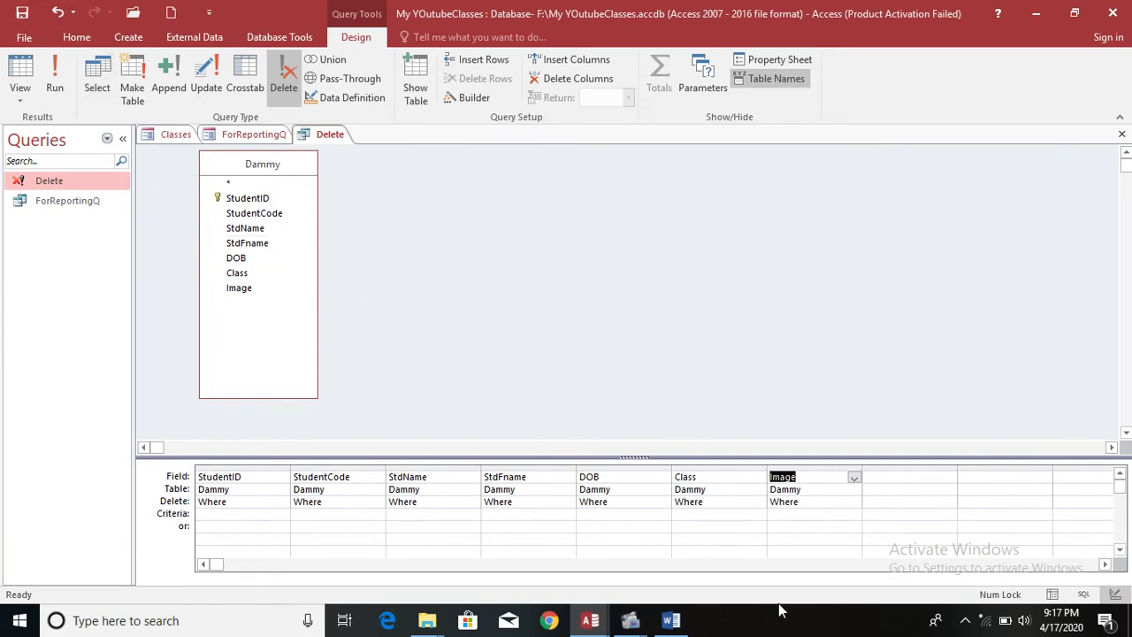
Set the criteria of the Class field to Prep and close the Delete query.
{"action": "left_click", "coordinate": [221, 514]}
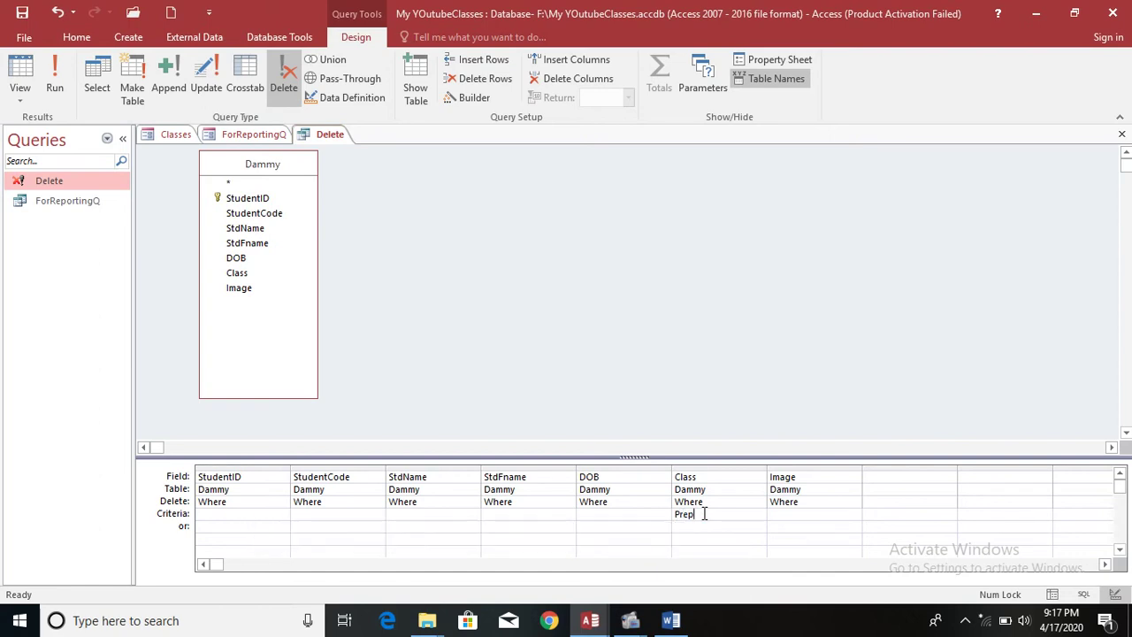
{"action": "key", "text": "Return"}
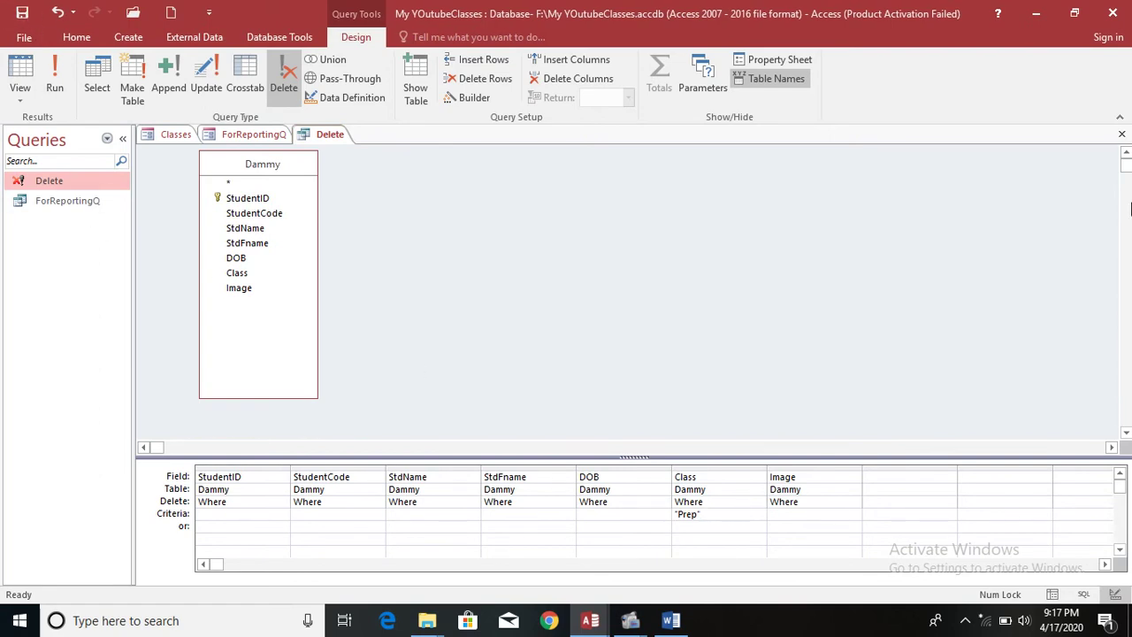
{"action": "left_click", "coordinate": [1122, 134]}
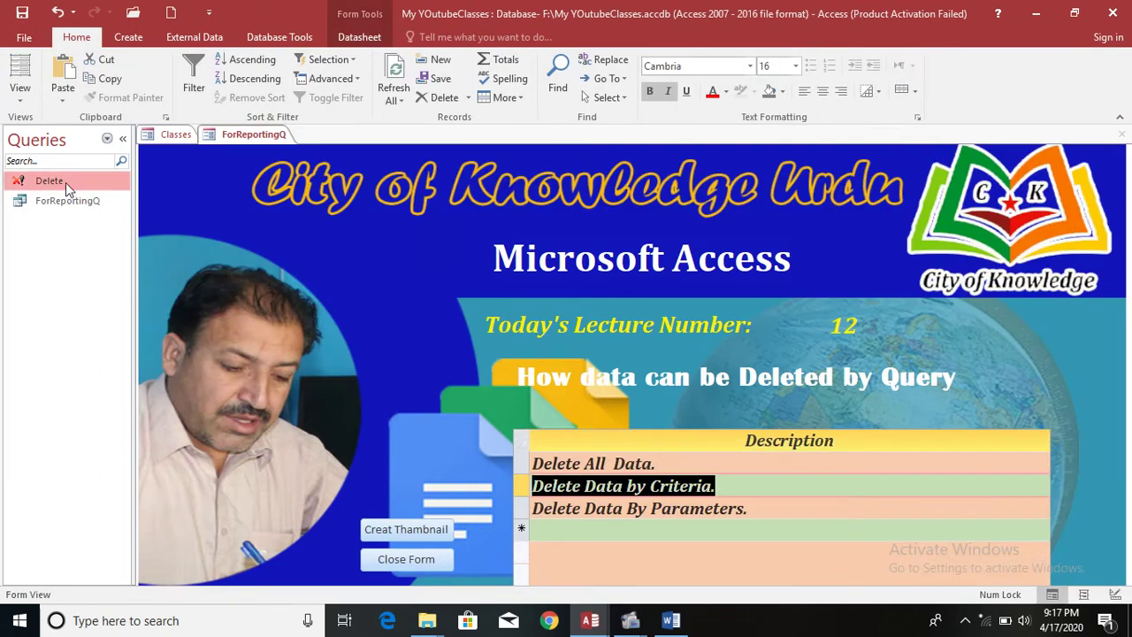
Run the Delete query with the Class criteria and confirm the deletion.
{"action": "right_click", "coordinate": [65, 182]}
{"action": "left_click", "coordinate": [82, 194]}
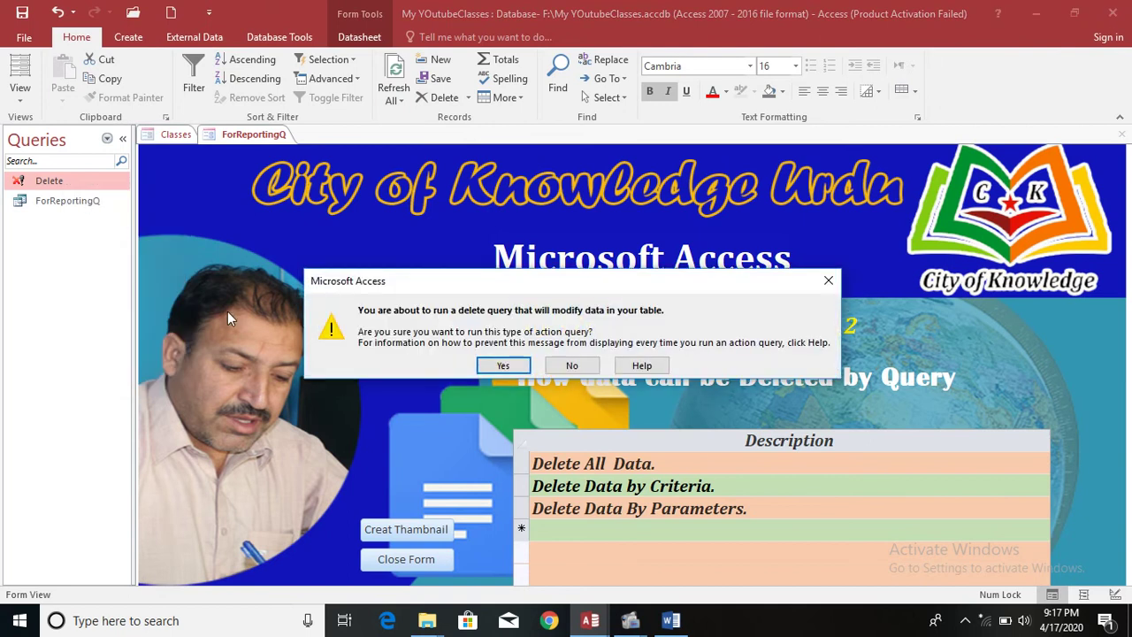
{"action": "left_click", "coordinate": [504, 365]}
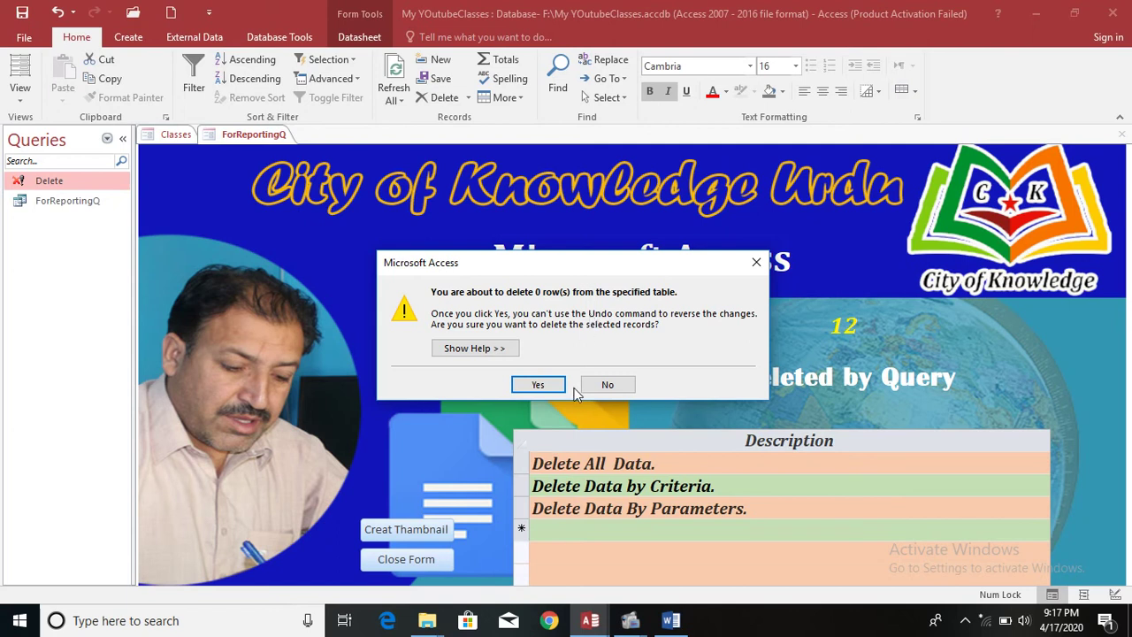
{"action": "left_click", "coordinate": [535, 384]}
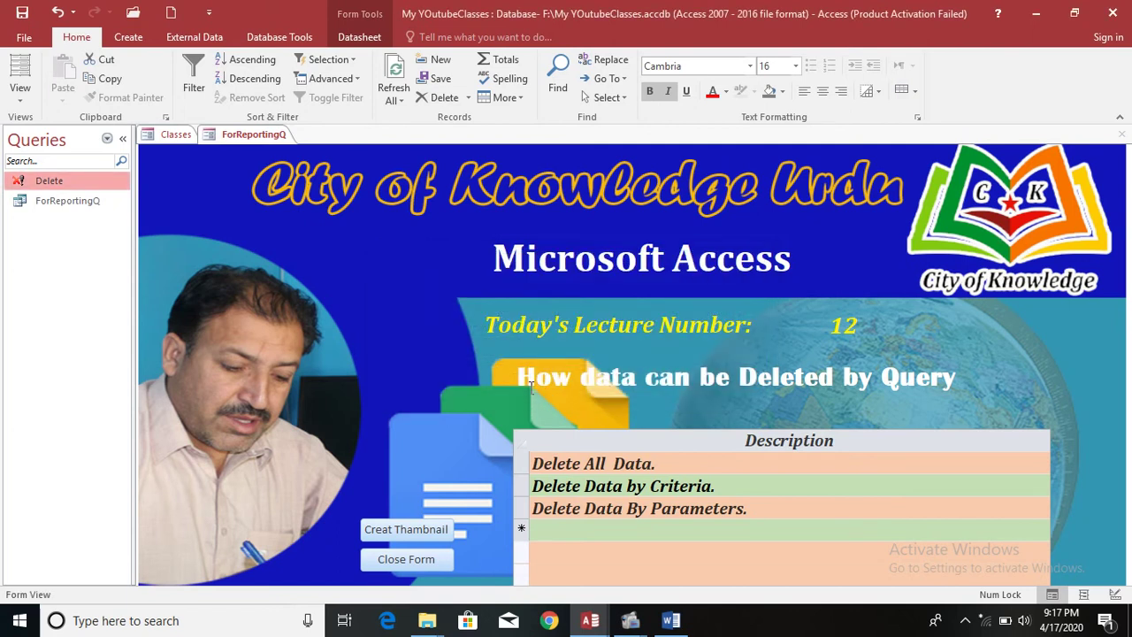
Reopen the Delete query in Design view.
{"action": "right_click", "coordinate": [239, 138]}
{"action": "left_click", "coordinate": [76, 188]}
{"action": "right_click", "coordinate": [75, 186]}
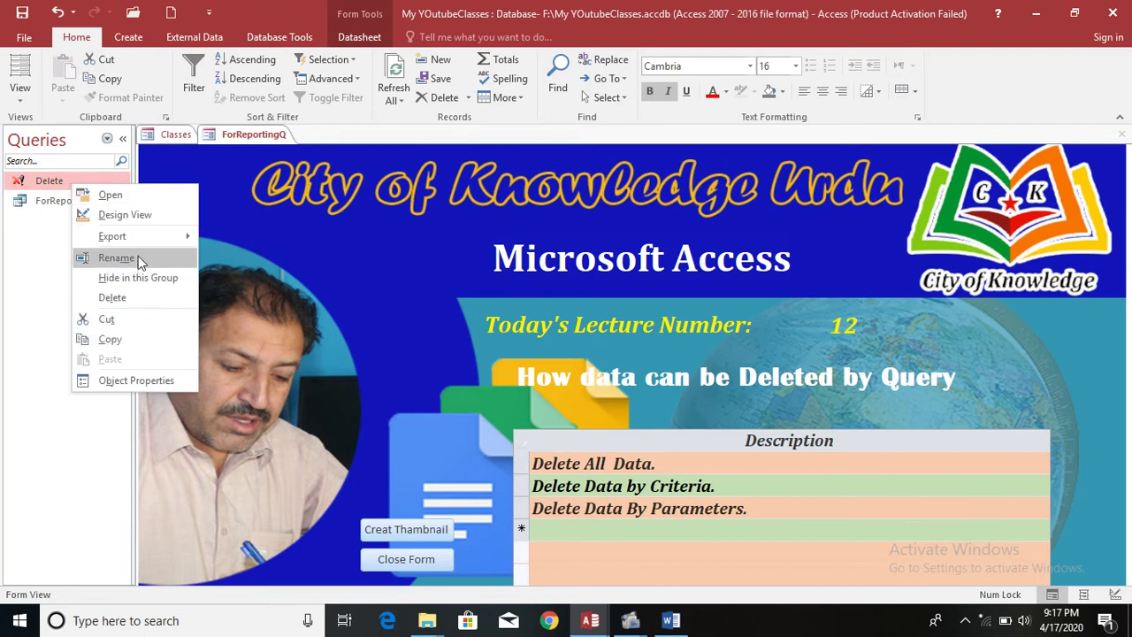
{"action": "left_click", "coordinate": [141, 216]}
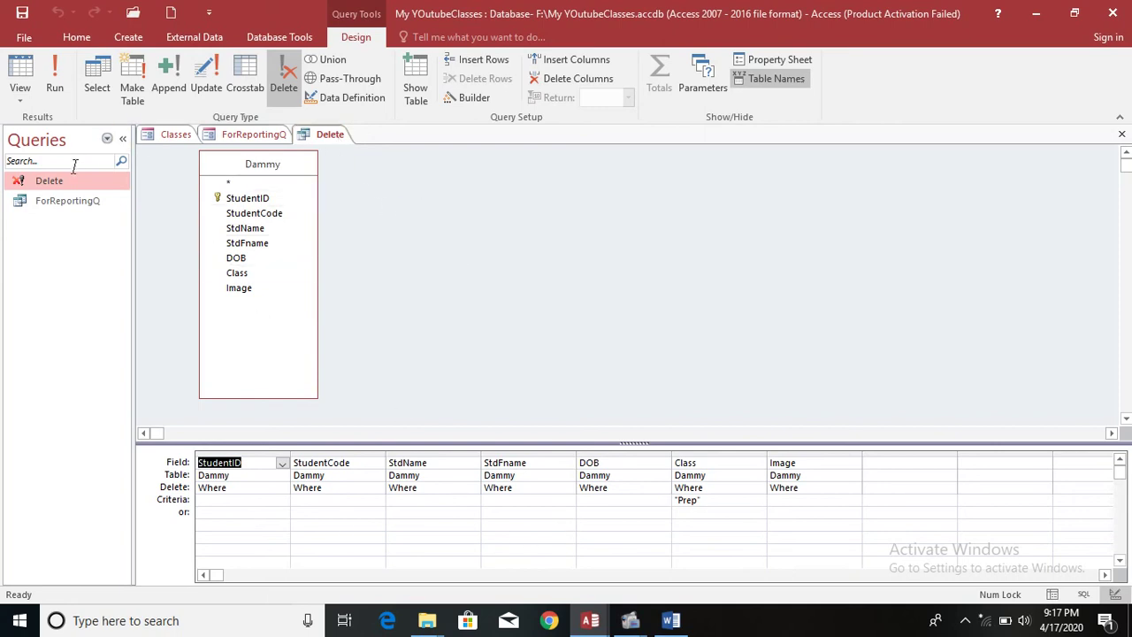
List only tables in the Navigation Pane and open the Dammy table.
{"action": "left_click", "coordinate": [107, 139]}
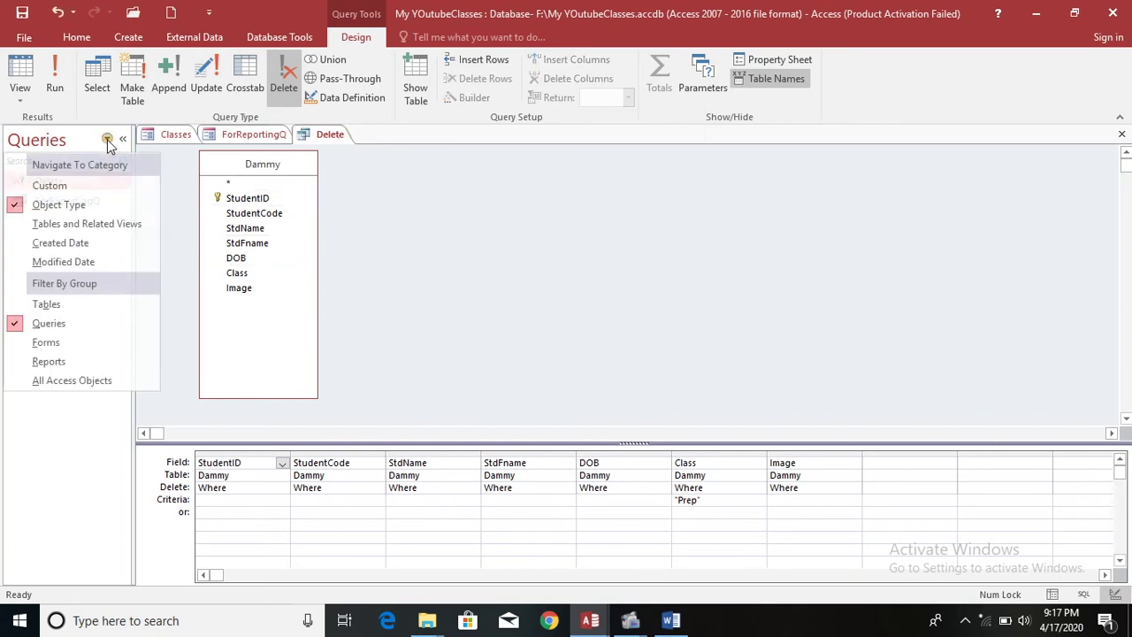
{"action": "left_click", "coordinate": [81, 304]}
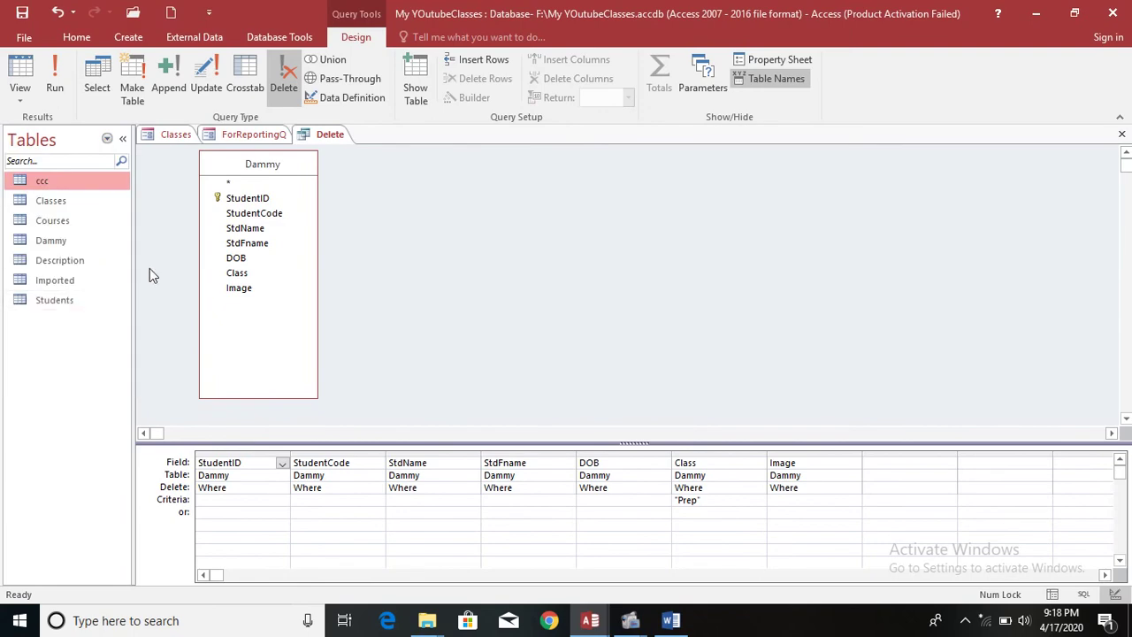
{"action": "double_click", "coordinate": [65, 237]}
Copy the Class value Pre-Year IIII from the record with StudentID 170 and switch the Dammy table to Design view.
{"action": "scroll", "coordinate": [589, 229], "scroll_direction": "down", "scroll_amount": 18}
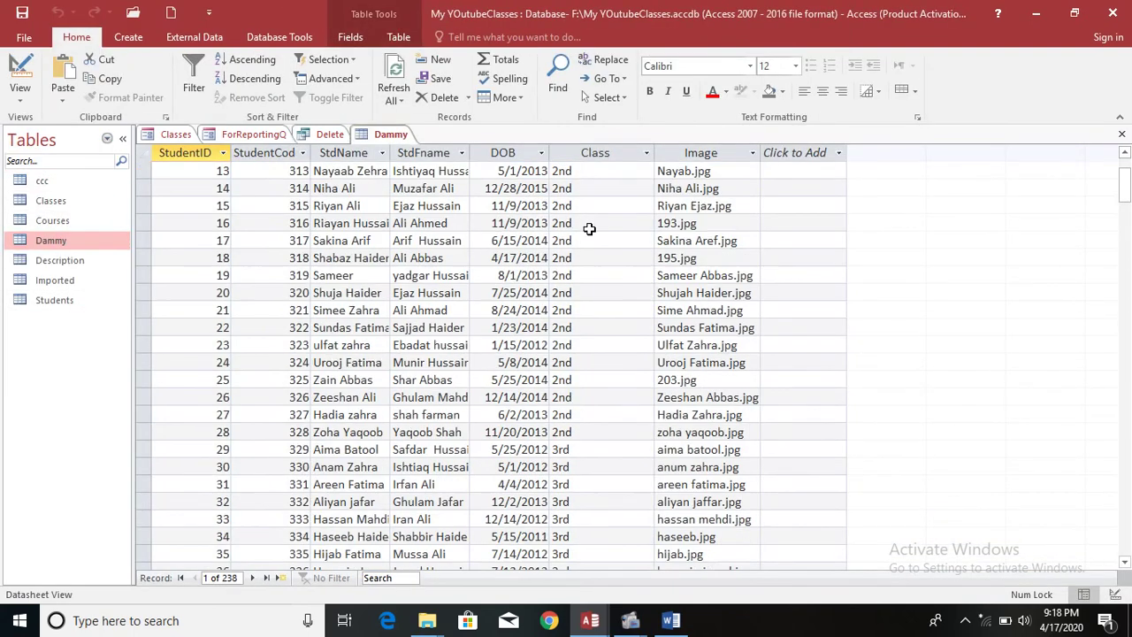
{"action": "scroll", "coordinate": [589, 229], "scroll_direction": "down", "scroll_amount": 20}
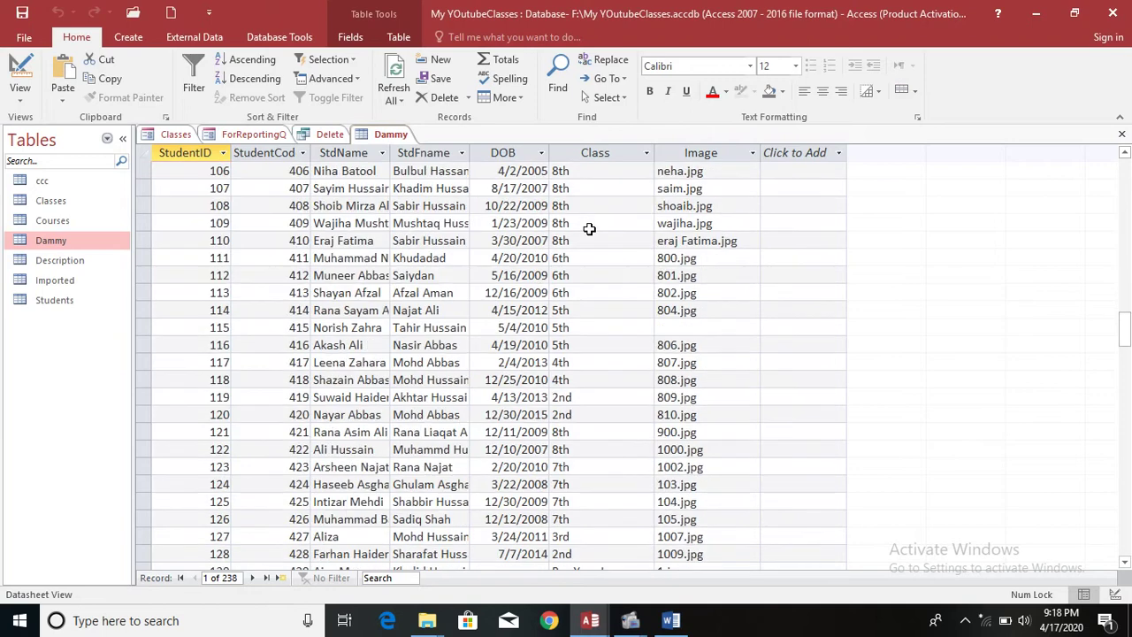
{"action": "scroll", "coordinate": [590, 229], "scroll_direction": "down", "scroll_amount": 14}
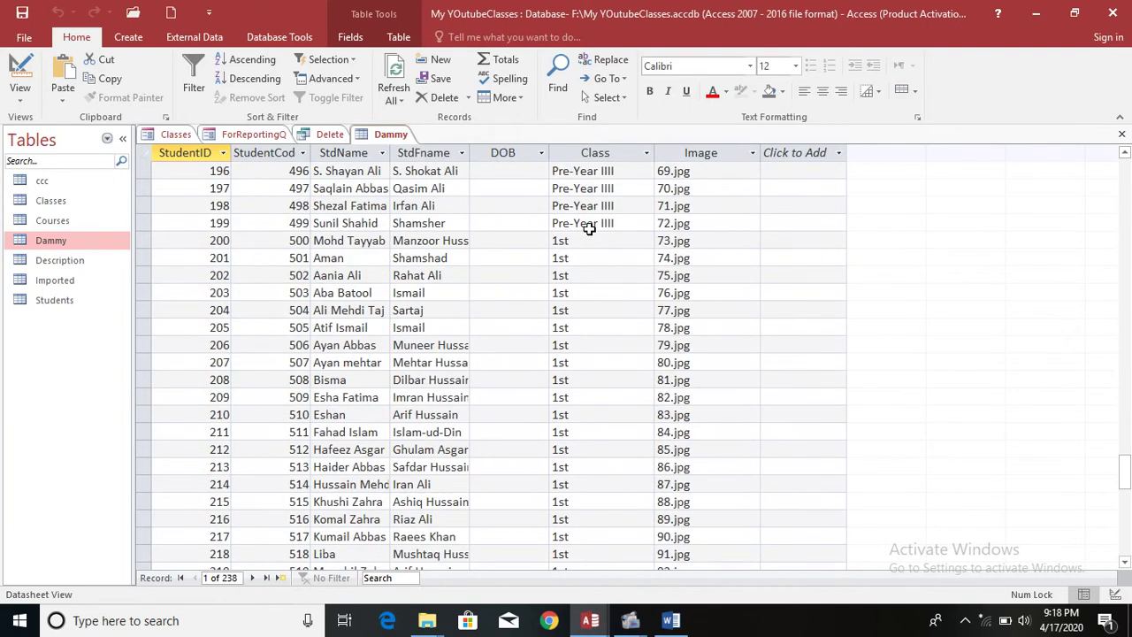
{"action": "scroll", "coordinate": [589, 230], "scroll_direction": "up", "scroll_amount": 11}
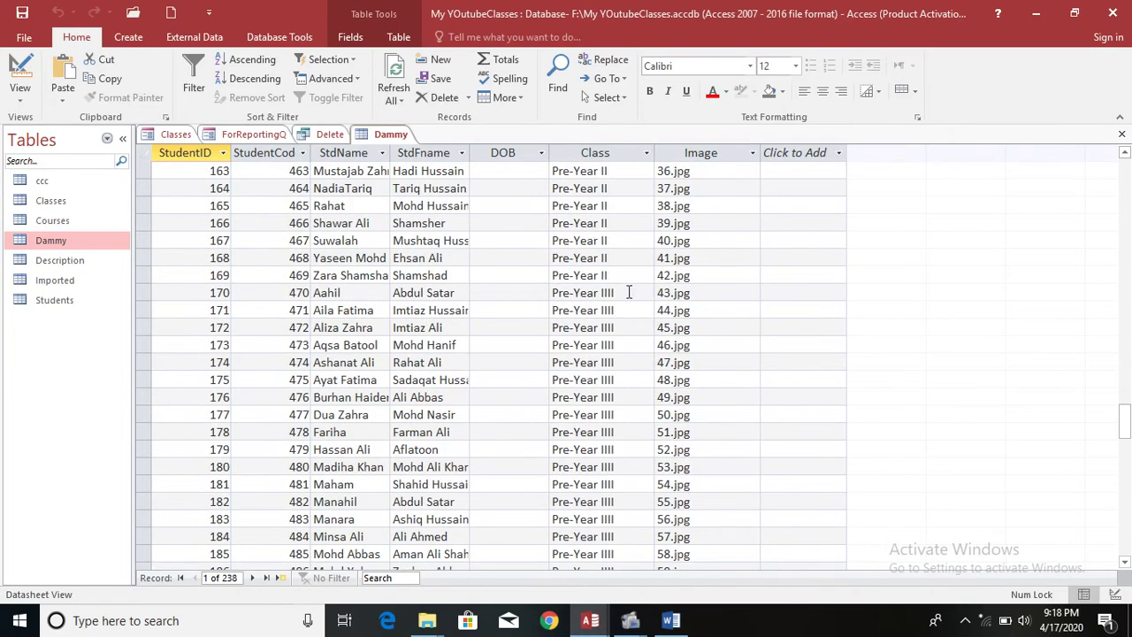
{"action": "left_click_drag", "start_coordinate": [629, 292], "coordinate": [549, 292]}
{"action": "key", "text": "ctrl+c"}
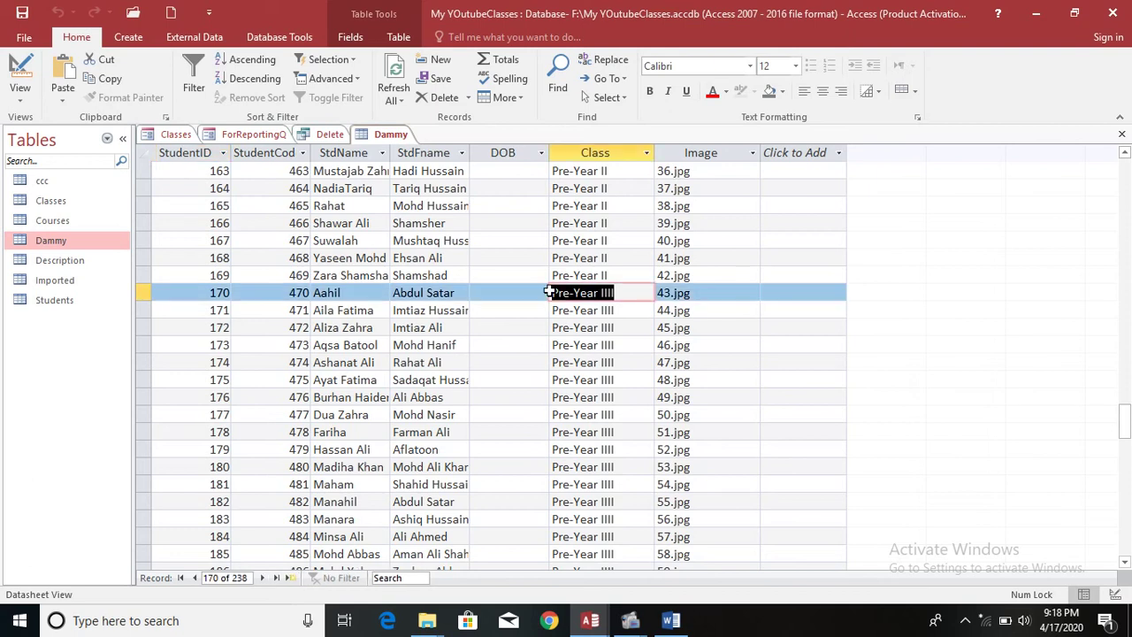
{"action": "right_click", "coordinate": [405, 141]}
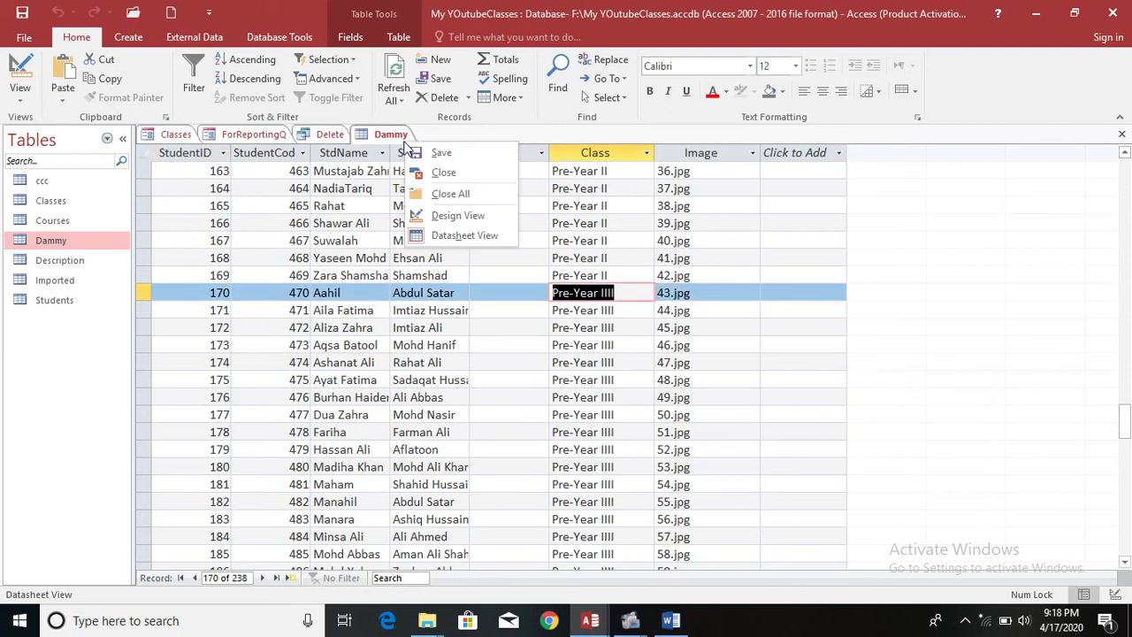
{"action": "left_click", "coordinate": [470, 217]}
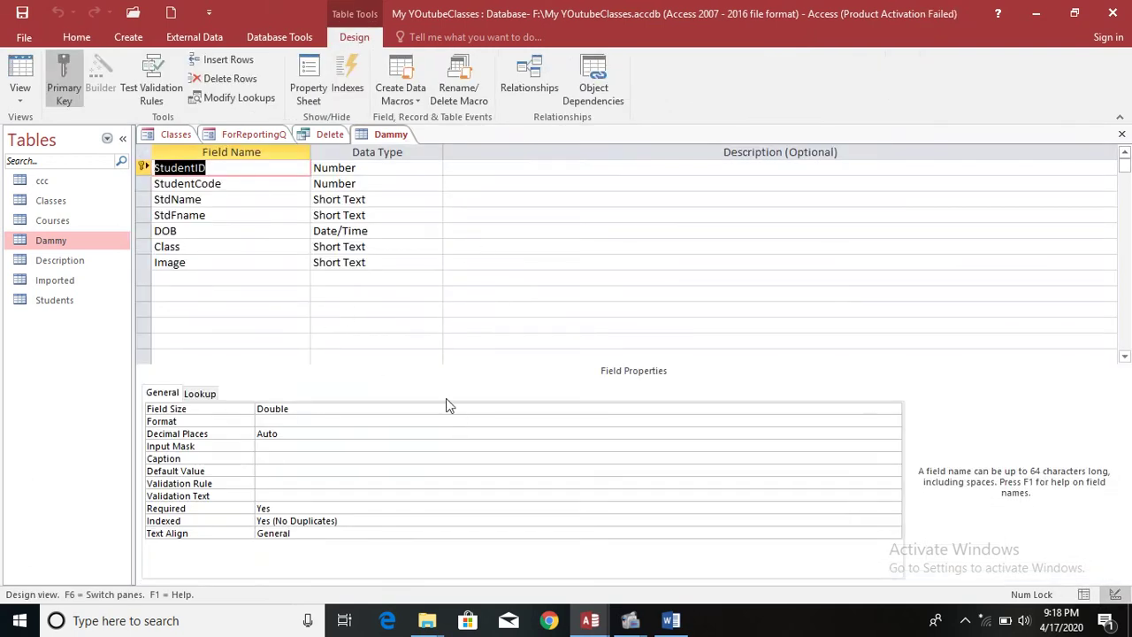
Close the Dammy table, replace the Delete query's Class criterion with Pre-Year IIII, and save and close the query.
{"action": "left_click", "coordinate": [1121, 133]}
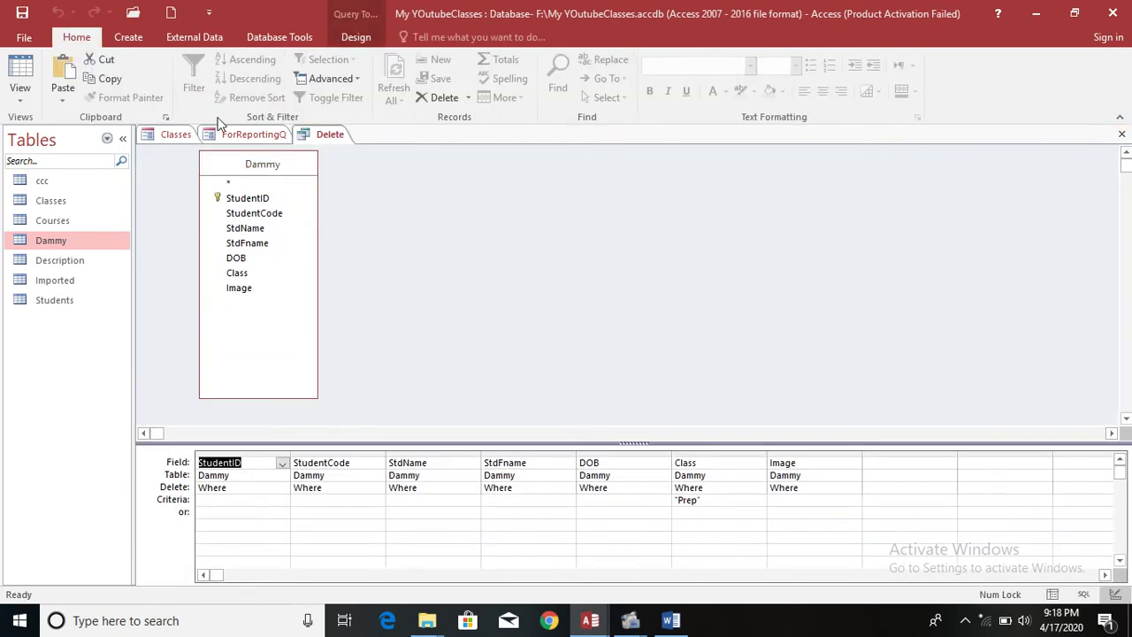
{"action": "left_click", "coordinate": [323, 140]}
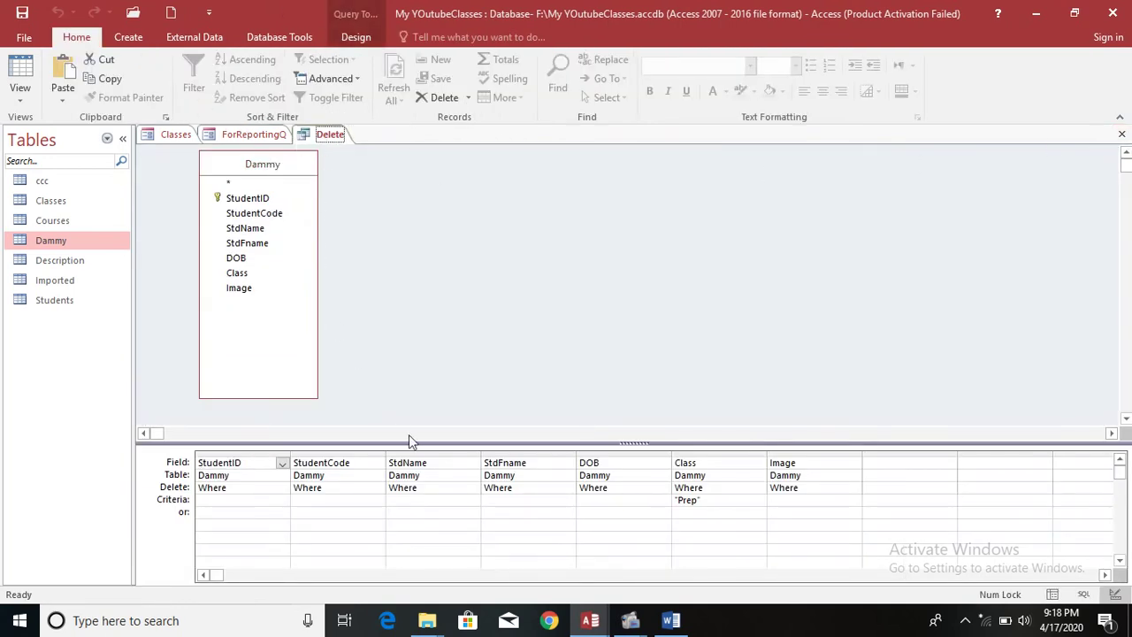
{"action": "left_click_drag", "start_coordinate": [709, 502], "coordinate": [672, 500]}
{"action": "key", "text": "ctrl+v"}
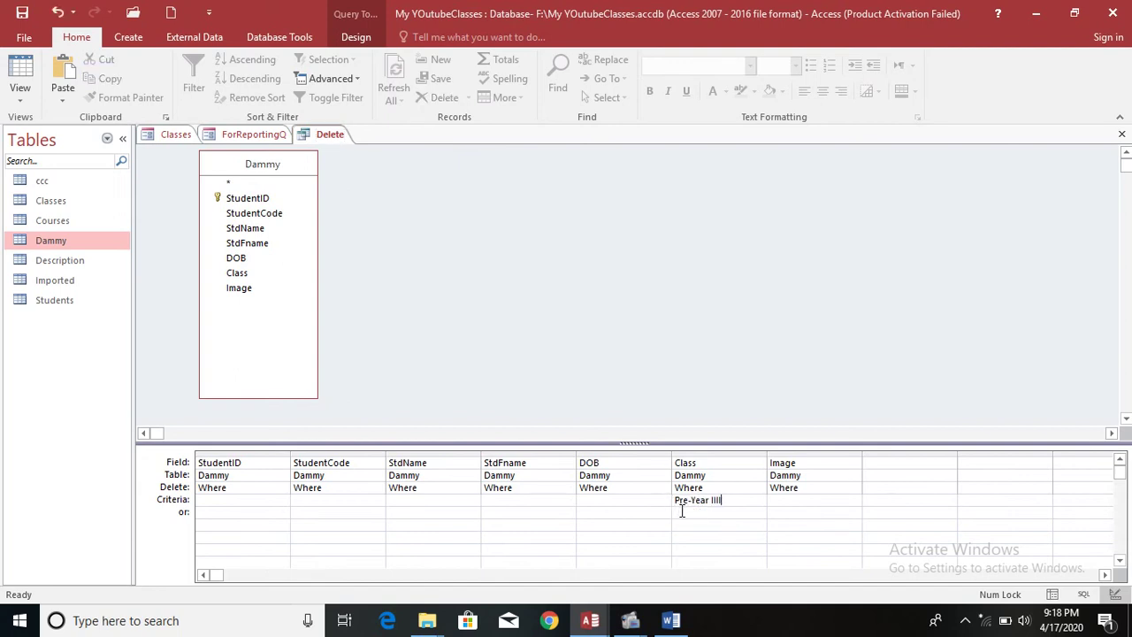
{"action": "left_click", "coordinate": [682, 511]}
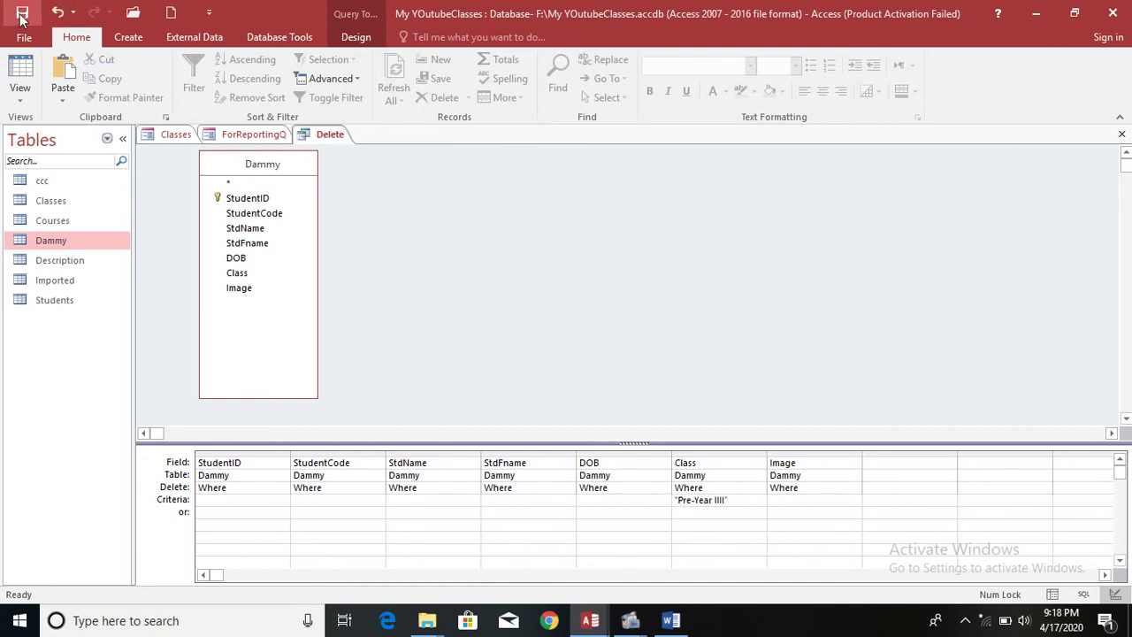
{"action": "left_click", "coordinate": [1122, 134]}
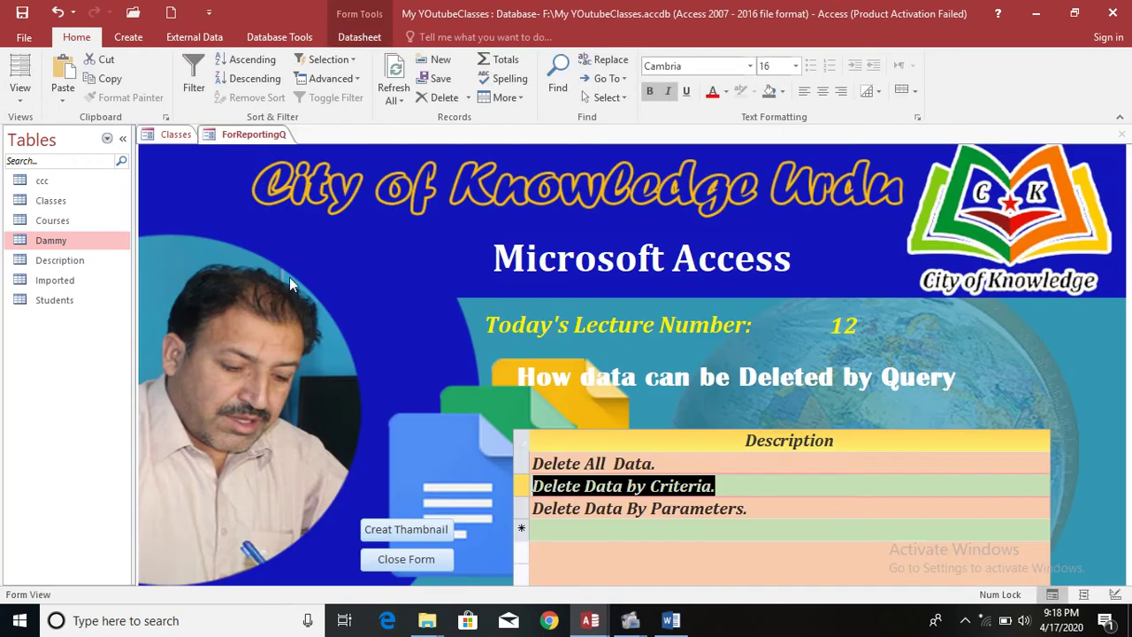
List only queries in the Navigation Pane, run the Delete query and confirm the deletion.
{"action": "left_click", "coordinate": [107, 139]}
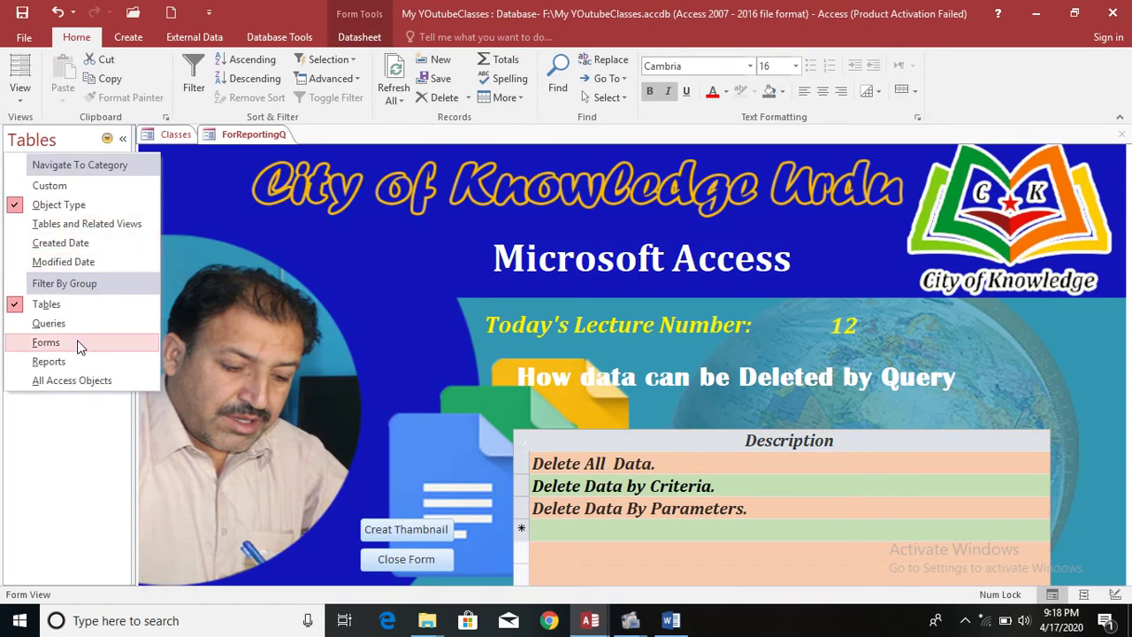
{"action": "left_click", "coordinate": [49, 324]}
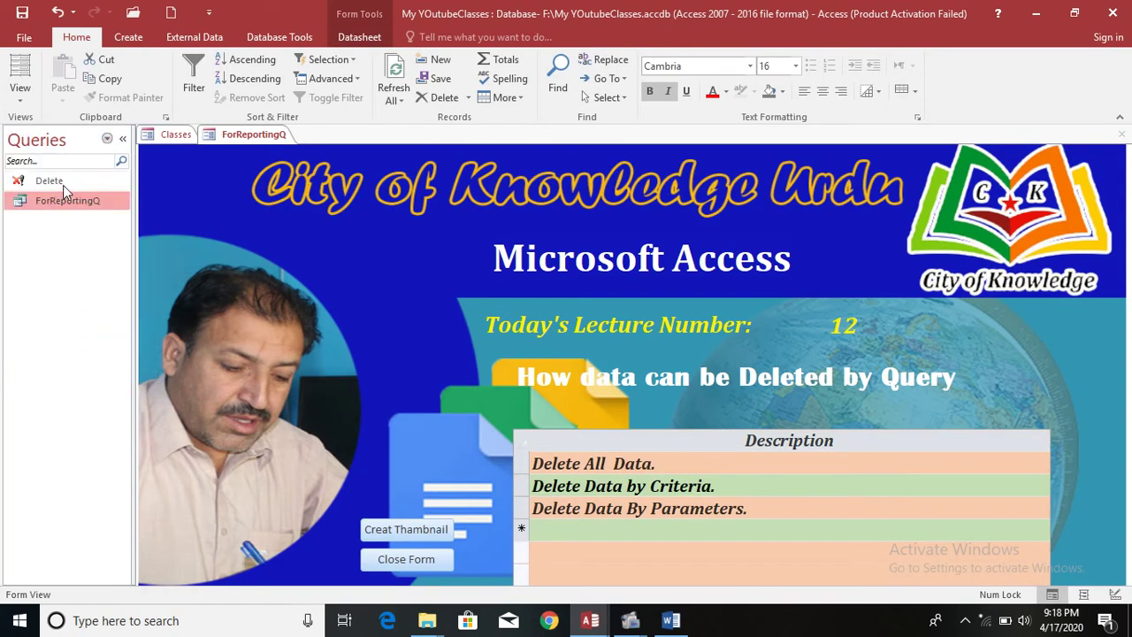
{"action": "double_click", "coordinate": [62, 184]}
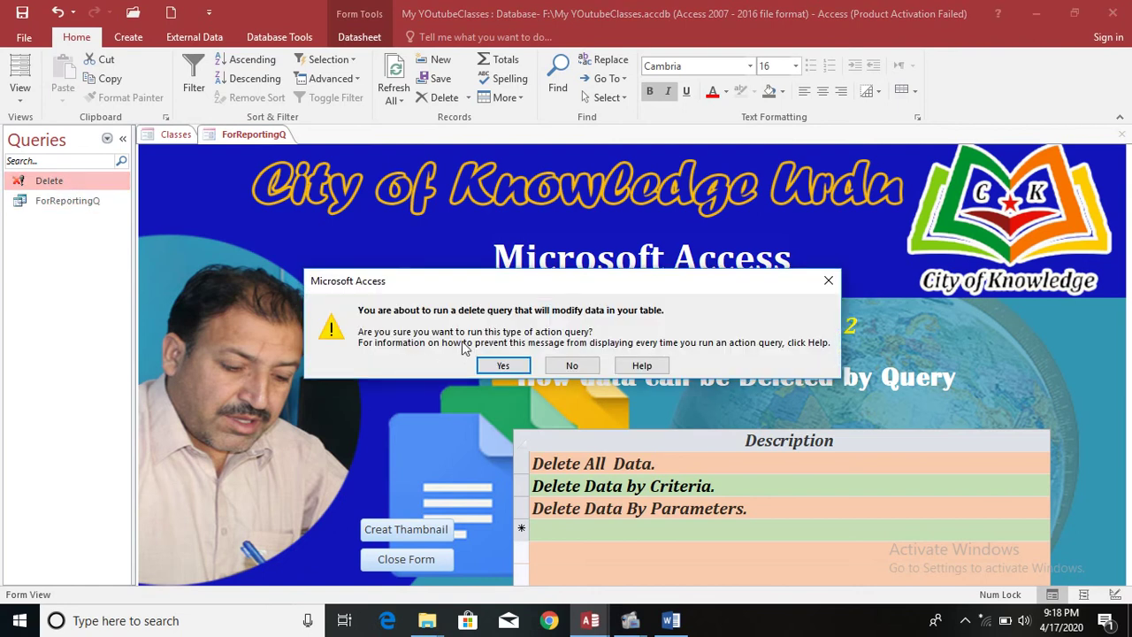
{"action": "left_click", "coordinate": [501, 367]}
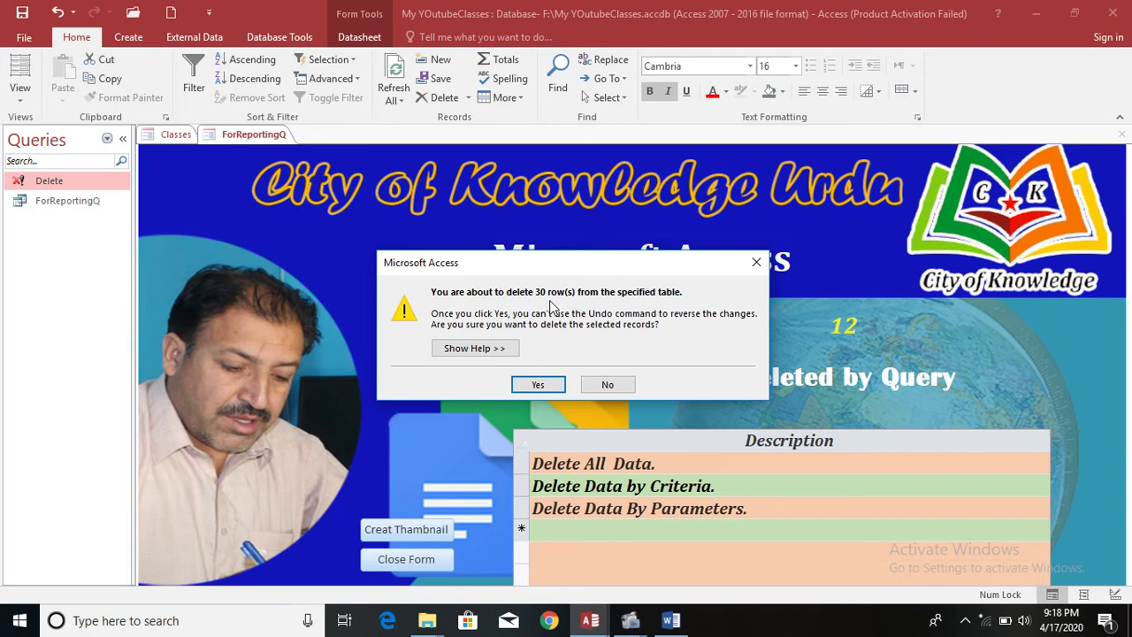
{"action": "left_click", "coordinate": [539, 384]}
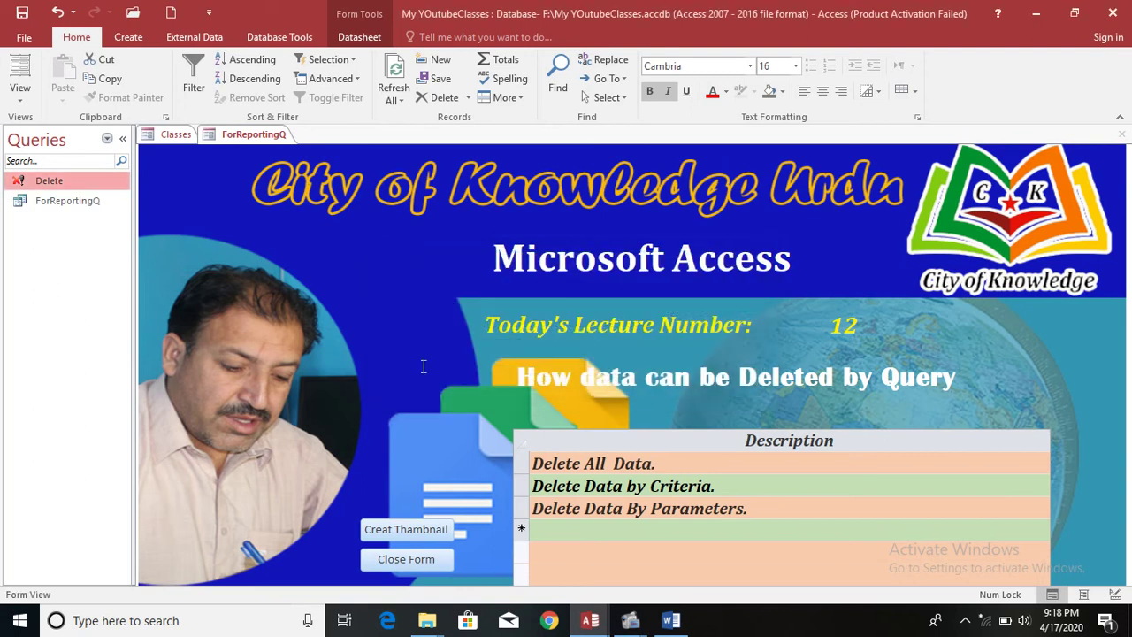
Reopen the Delete query in Design view and select its Class criterion.
{"action": "right_click", "coordinate": [94, 182]}
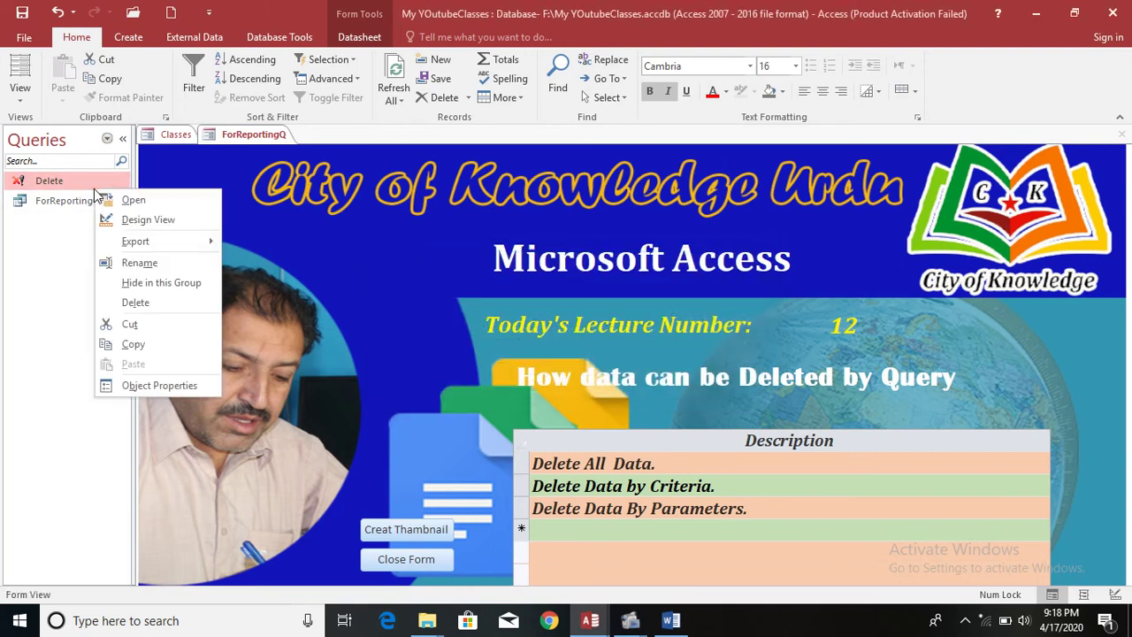
{"action": "left_click", "coordinate": [144, 221]}
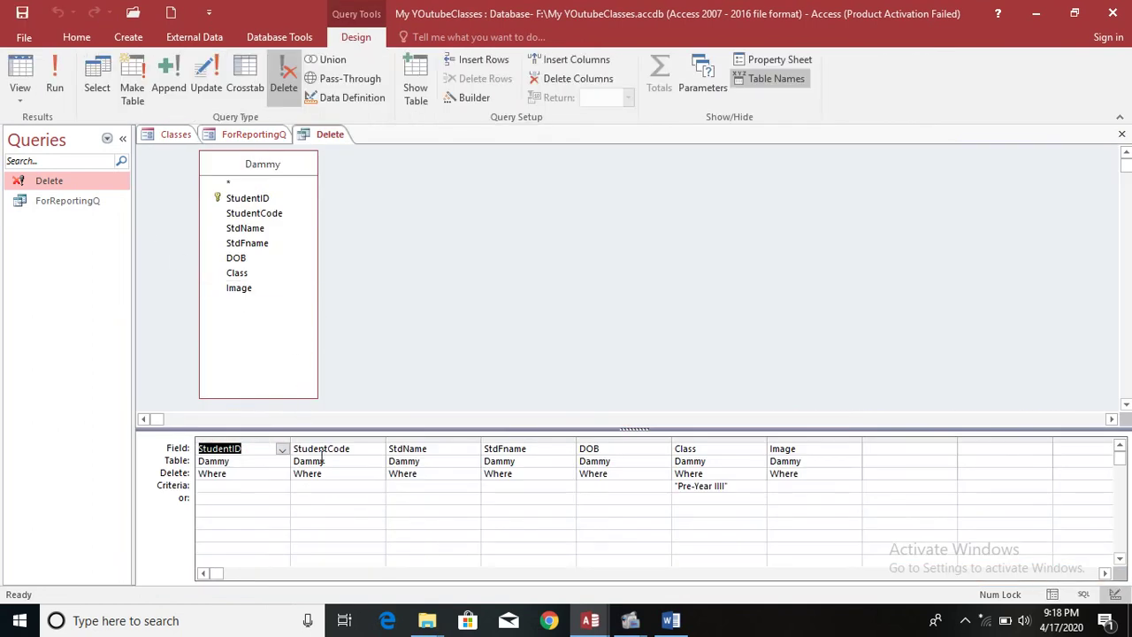
{"action": "left_click_drag", "start_coordinate": [735, 486], "coordinate": [672, 487]}
{"action": "left_click", "coordinate": [118, 180]}
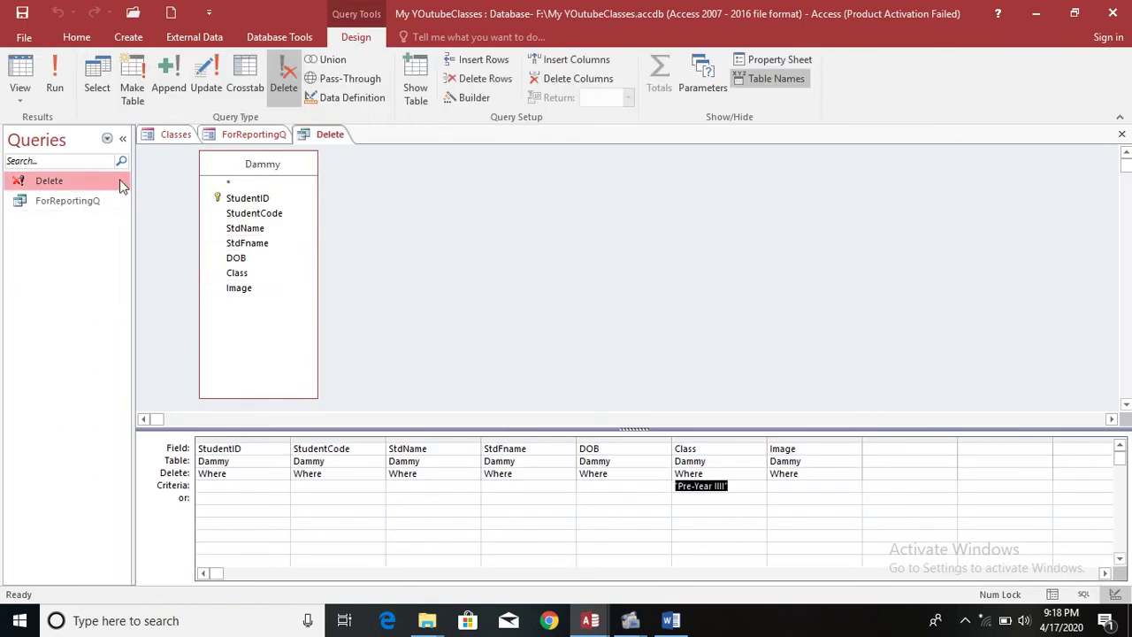
List only tables, open the Dammy table, check its Class column for remaining Pre-Year IIII records, and close the table.
{"action": "left_click", "coordinate": [107, 140]}
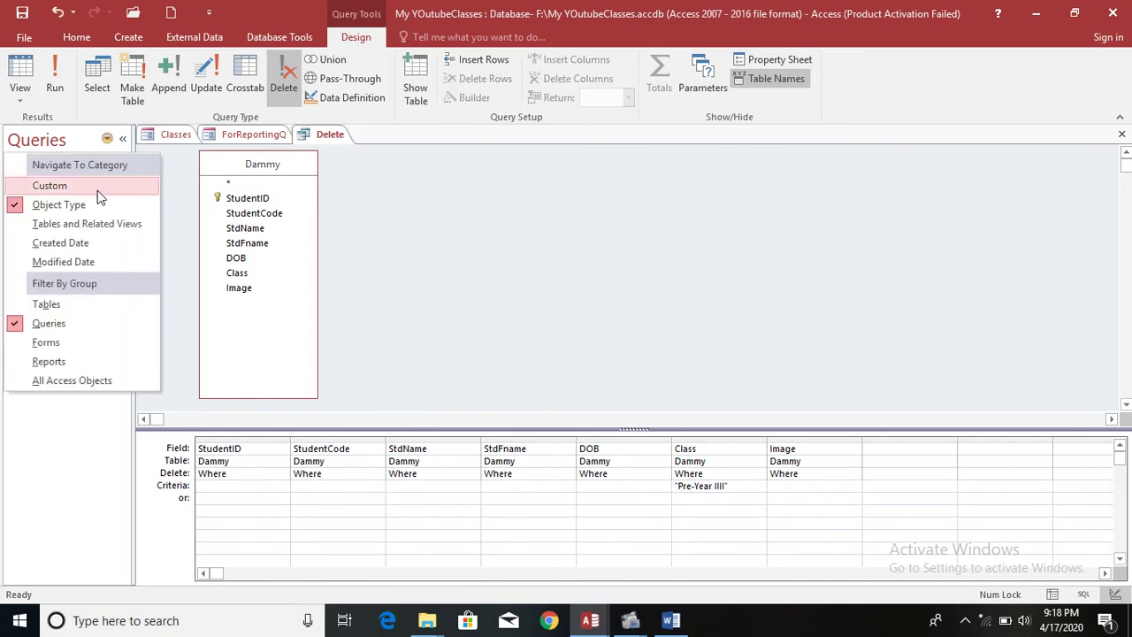
{"action": "left_click", "coordinate": [95, 304]}
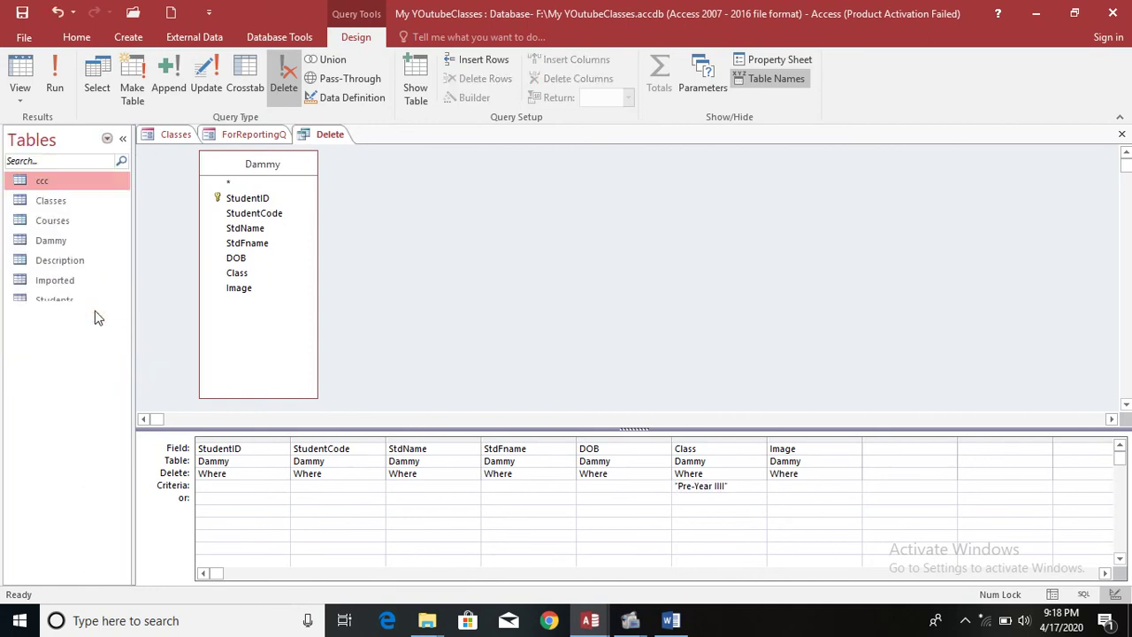
{"action": "double_click", "coordinate": [76, 242]}
{"action": "scroll", "coordinate": [661, 328], "scroll_direction": "down", "scroll_amount": 20}
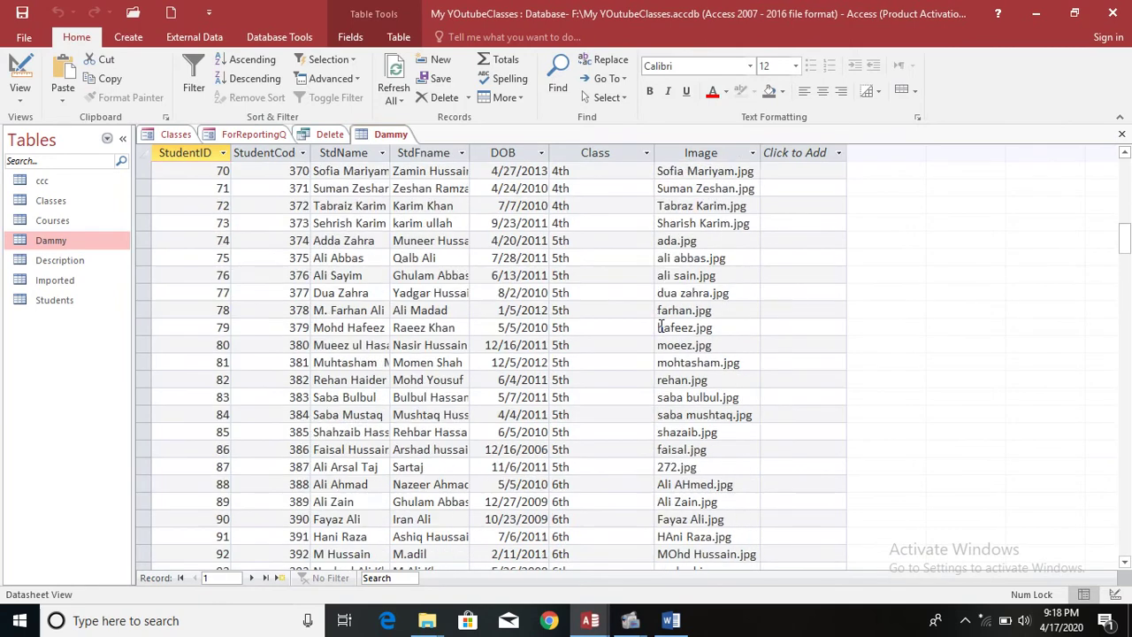
{"action": "scroll", "coordinate": [662, 328], "scroll_direction": "down", "scroll_amount": 13}
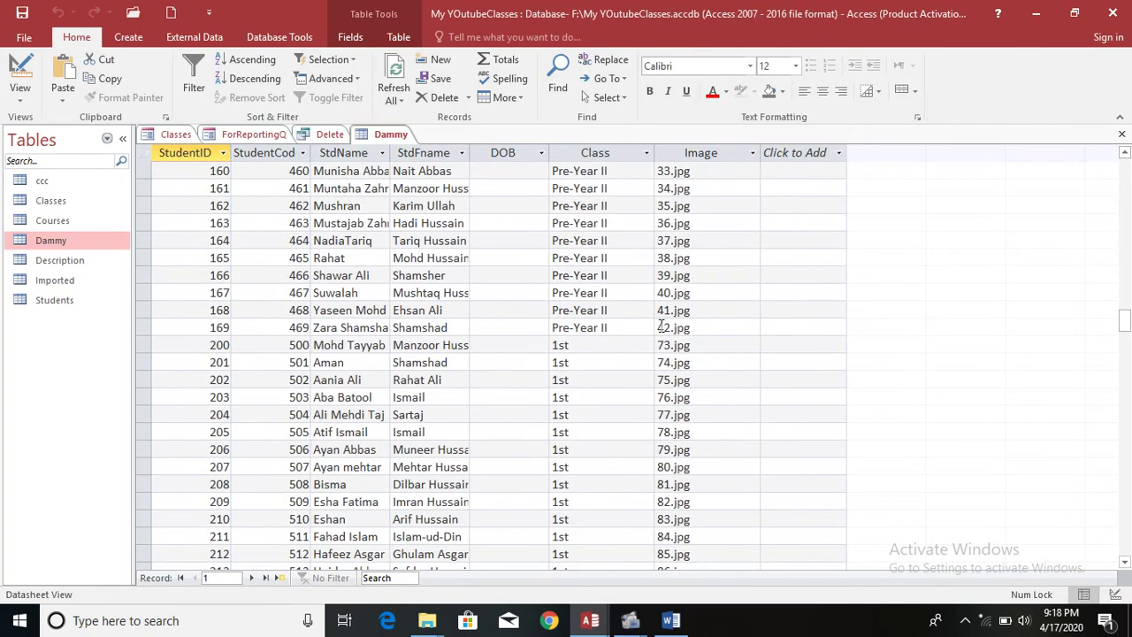
{"action": "scroll", "coordinate": [662, 328], "scroll_direction": "down", "scroll_amount": 17}
{"action": "scroll", "coordinate": [662, 327], "scroll_direction": "down", "scroll_amount": 7}
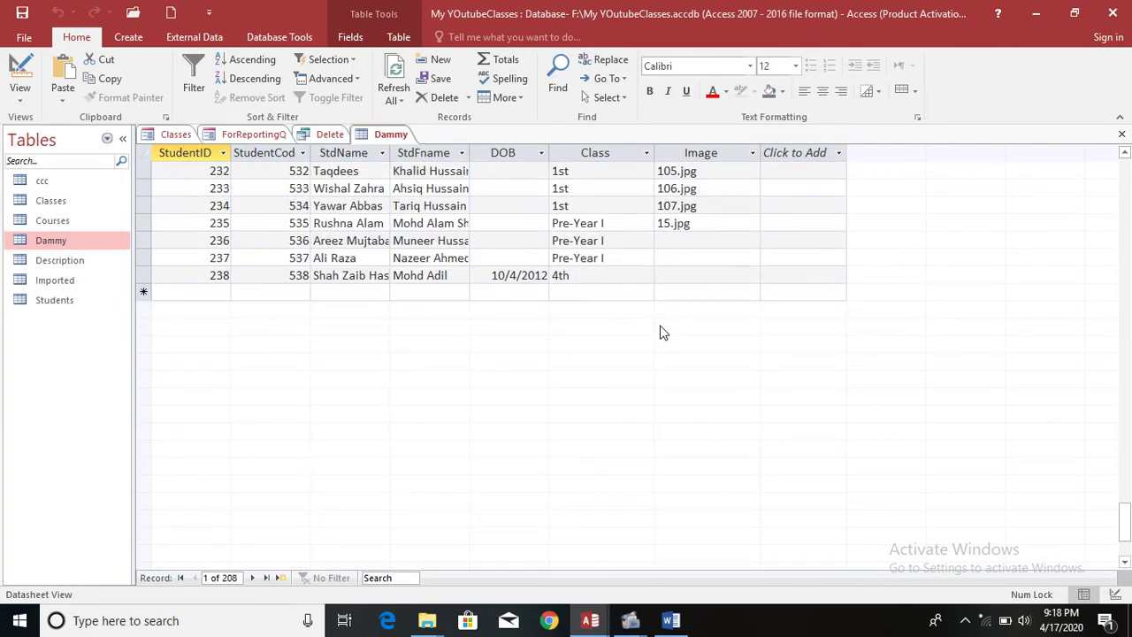
{"action": "scroll", "coordinate": [662, 327], "scroll_direction": "up", "scroll_amount": 13}
{"action": "scroll", "coordinate": [661, 328], "scroll_direction": "up", "scroll_amount": 20}
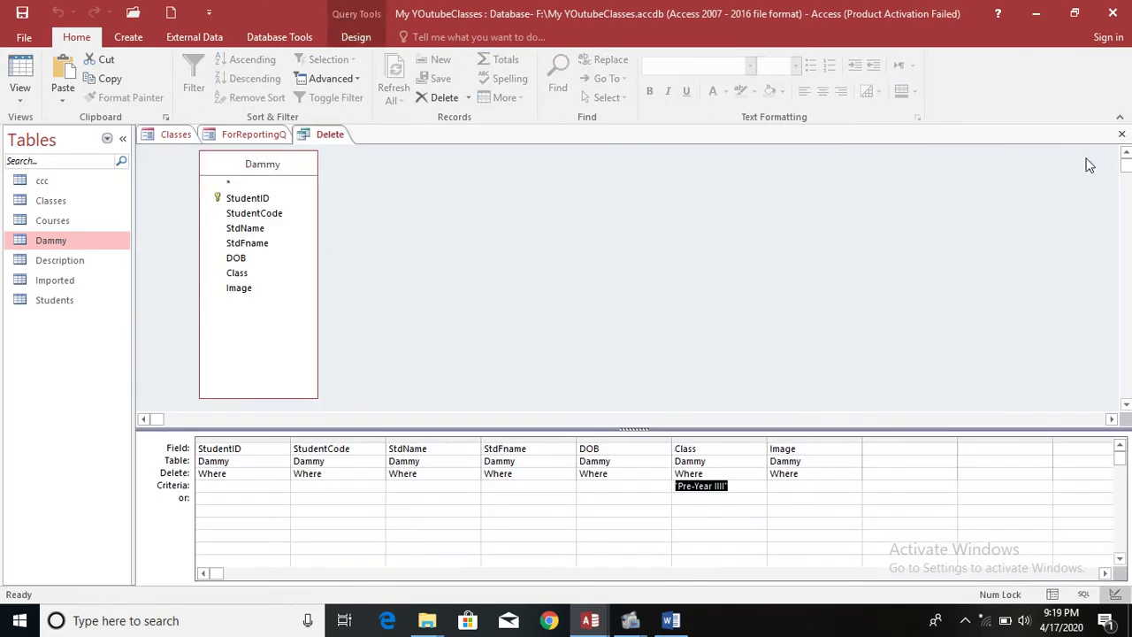
{"action": "left_click", "coordinate": [1122, 133]}
Replace the Class criterion in the Delete query with the parameter prompt [Enter Class to Delete].
{"action": "left_click_drag", "start_coordinate": [744, 495], "coordinate": [655, 482]}
{"action": "key", "text": "Delete"}
{"action": "type", "text": "["}
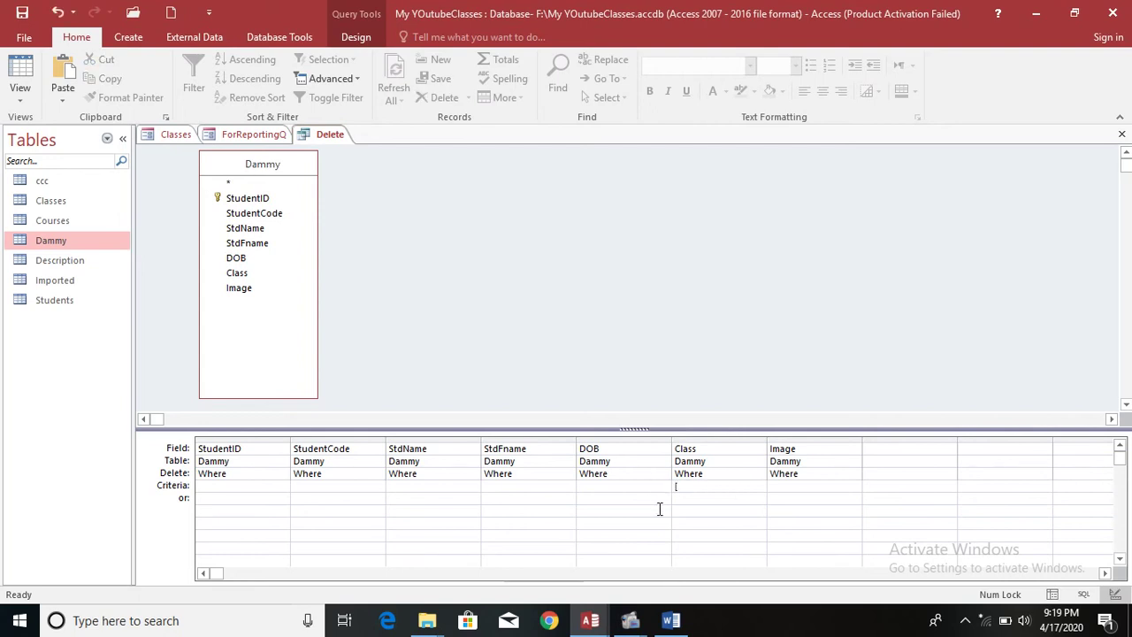
{"action": "type", "text": "Enter "}
{"action": "type", "text": "Class to Delete]"}
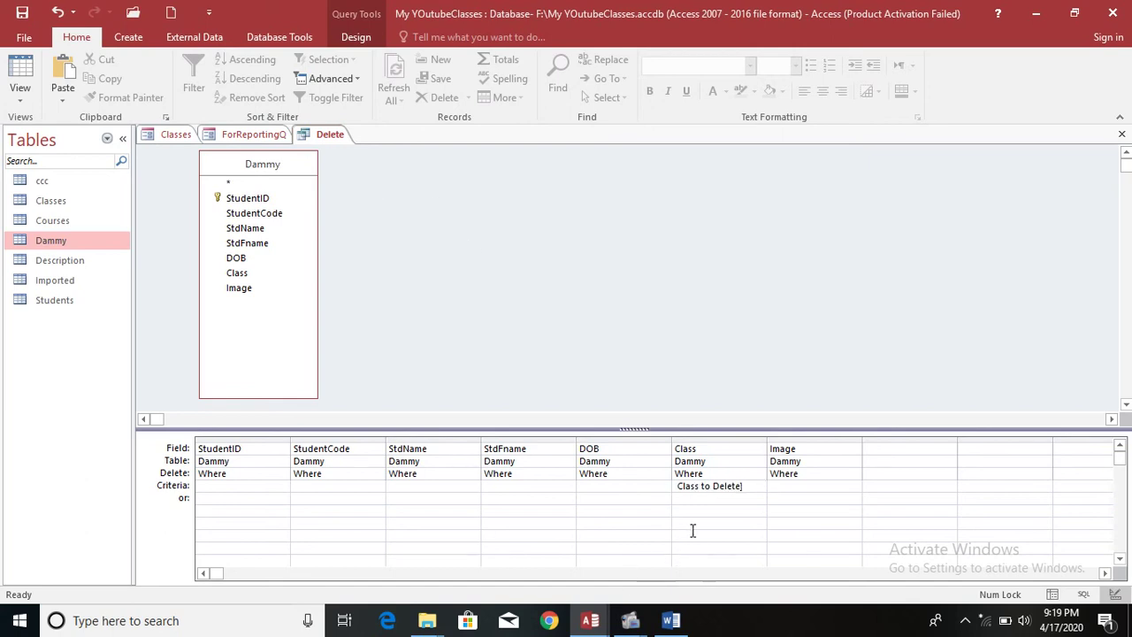
{"action": "left_click", "coordinate": [711, 501]}
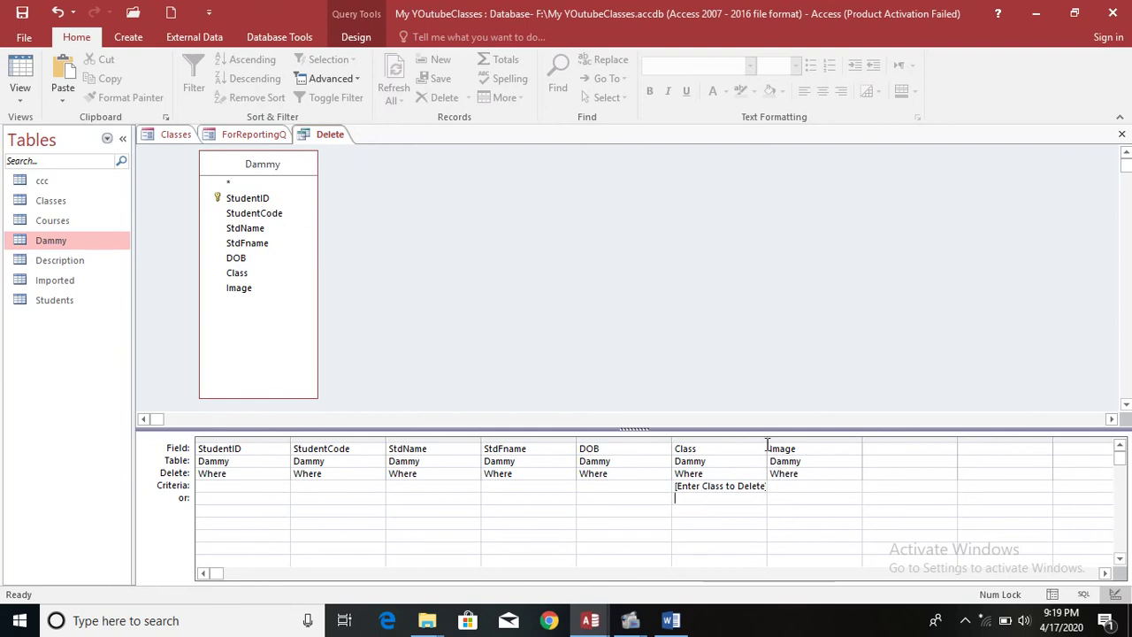
Widen the Class column in the design grid to fit the full parameter prompt and select the prompt's text.
{"action": "left_click_drag", "start_coordinate": [767, 437], "coordinate": [810, 437]}
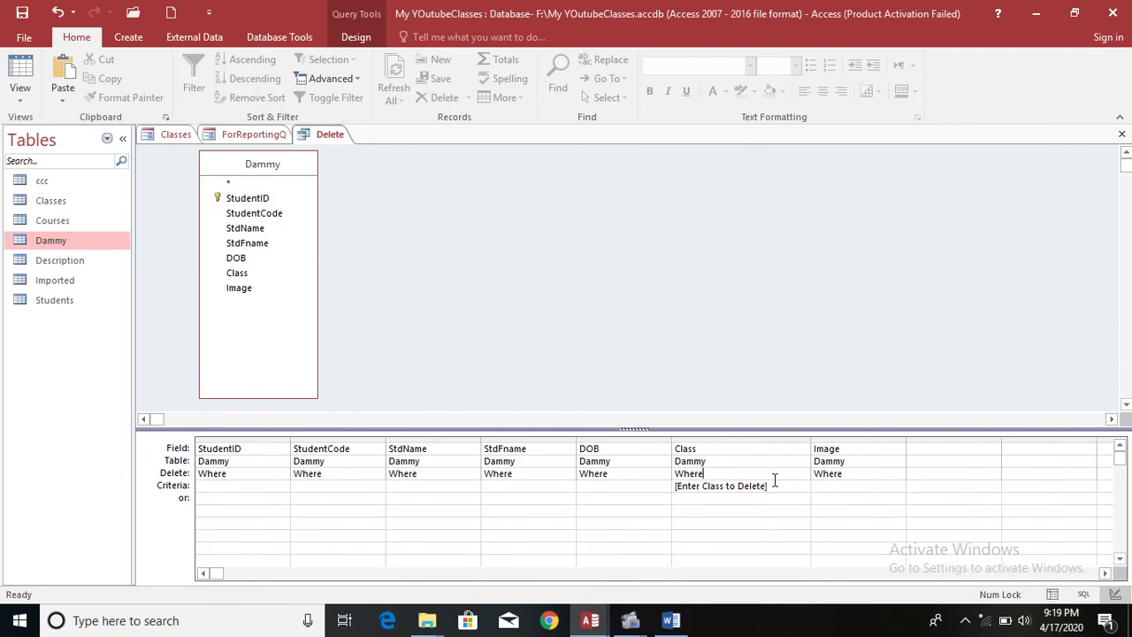
{"action": "left_click_drag", "start_coordinate": [785, 488], "coordinate": [680, 494]}
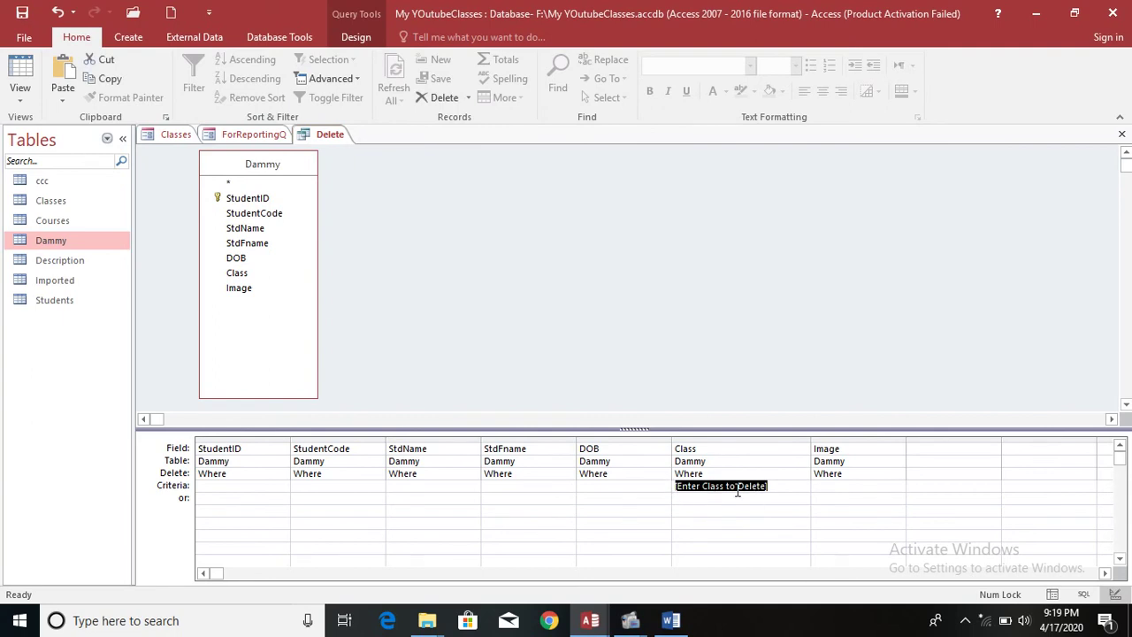
{"action": "left_click", "coordinate": [768, 486]}
{"action": "left_click_drag", "start_coordinate": [768, 487], "coordinate": [675, 488]}
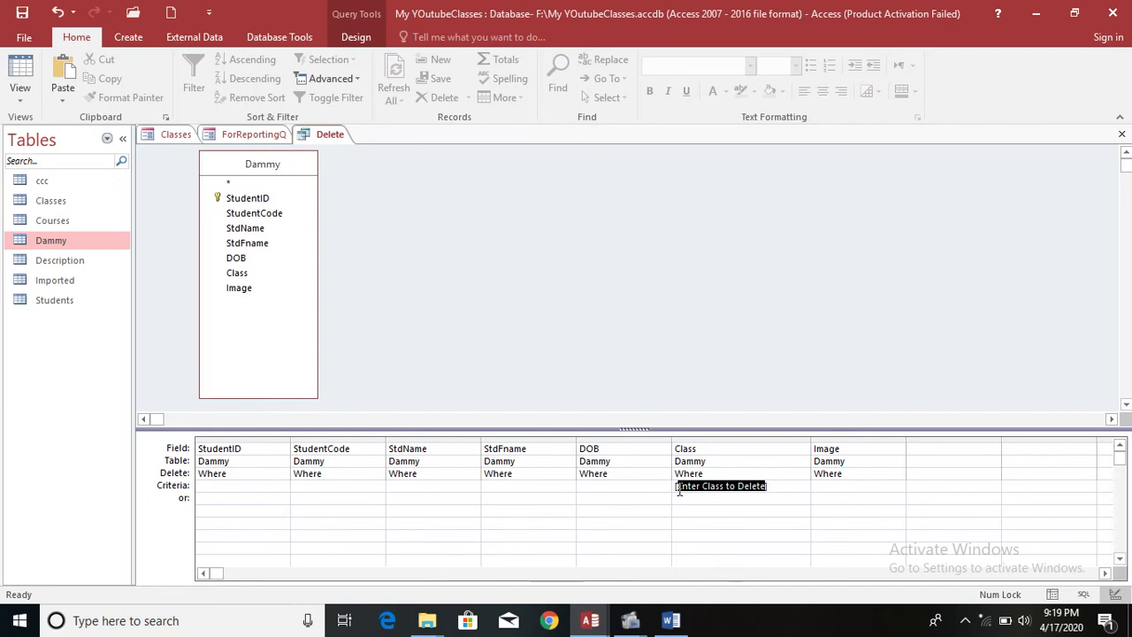